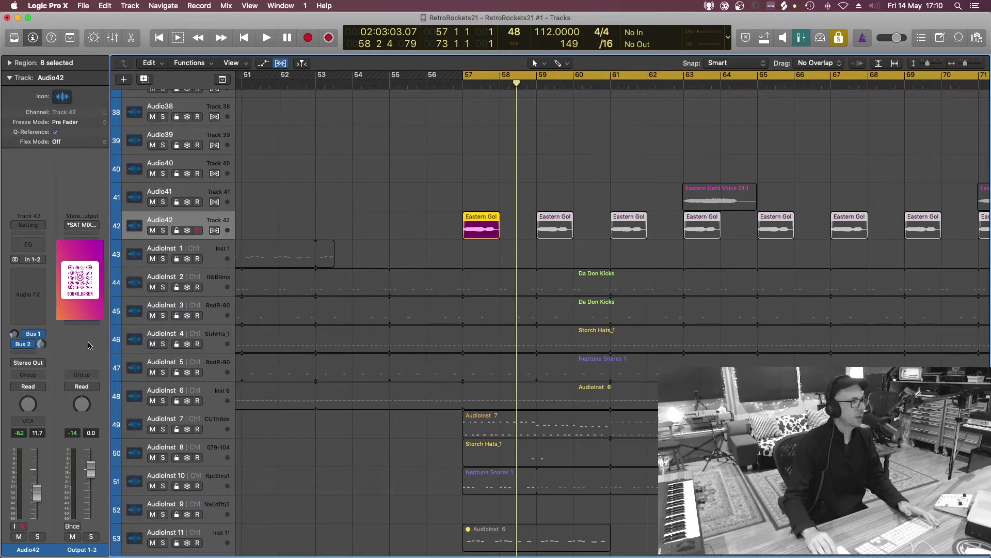
- Check Audio42's two bus sends, play its region at bar 57, and inspect the UAD EMT 140 reverb on the VERB aux
{"action": "left_click", "coordinate": [36, 334]}
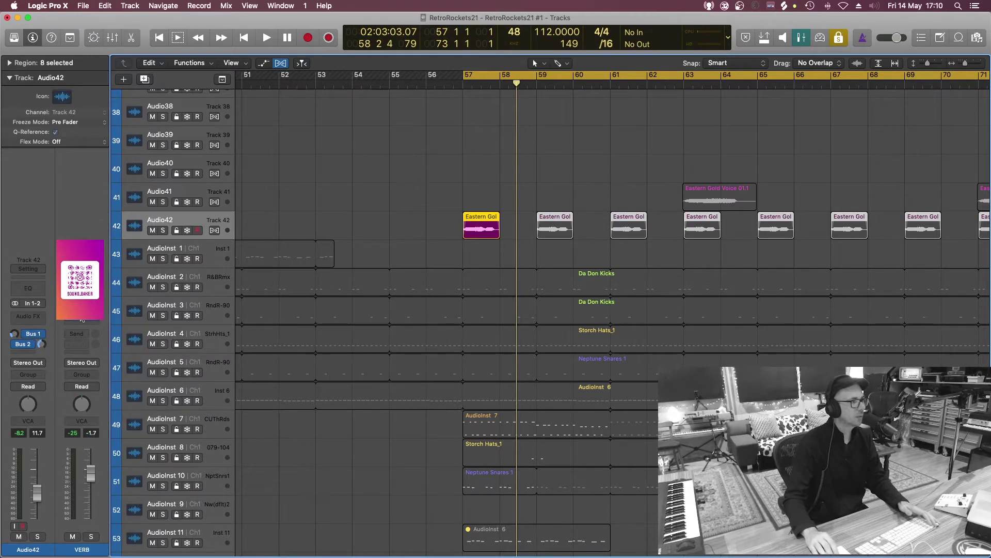
{"action": "left_click", "coordinate": [26, 345]}
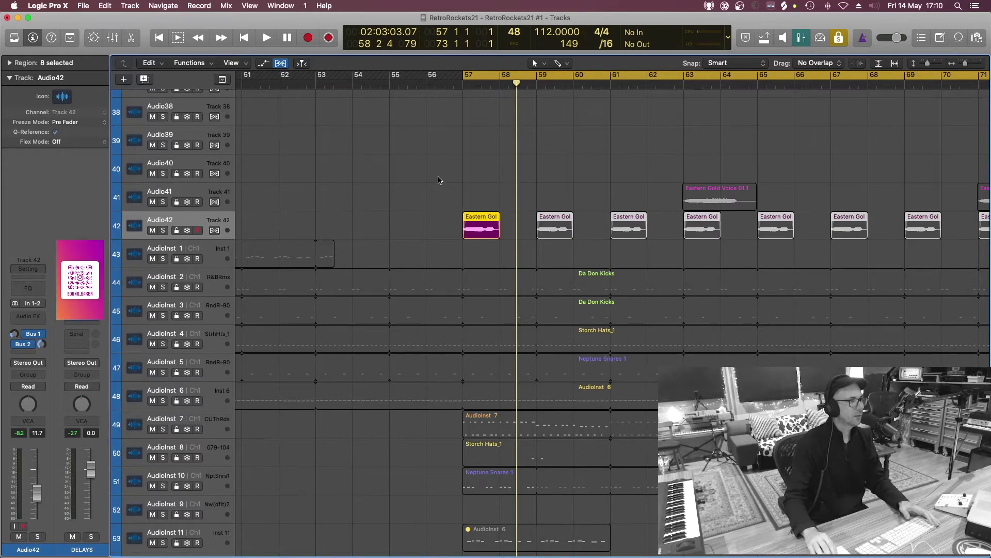
{"action": "left_click", "coordinate": [482, 228]}
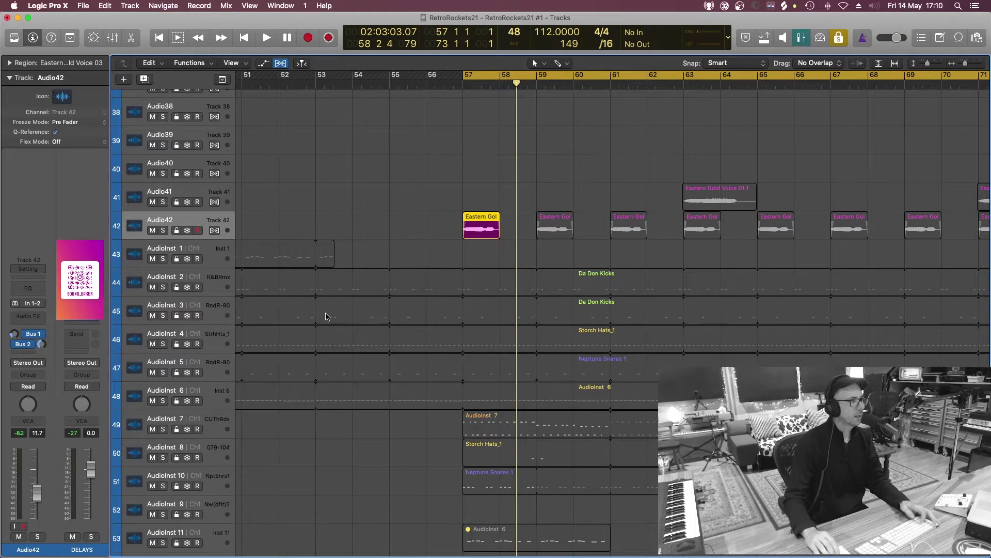
{"action": "key", "text": "shift+Return"}
{"action": "left_click", "coordinate": [39, 335]}
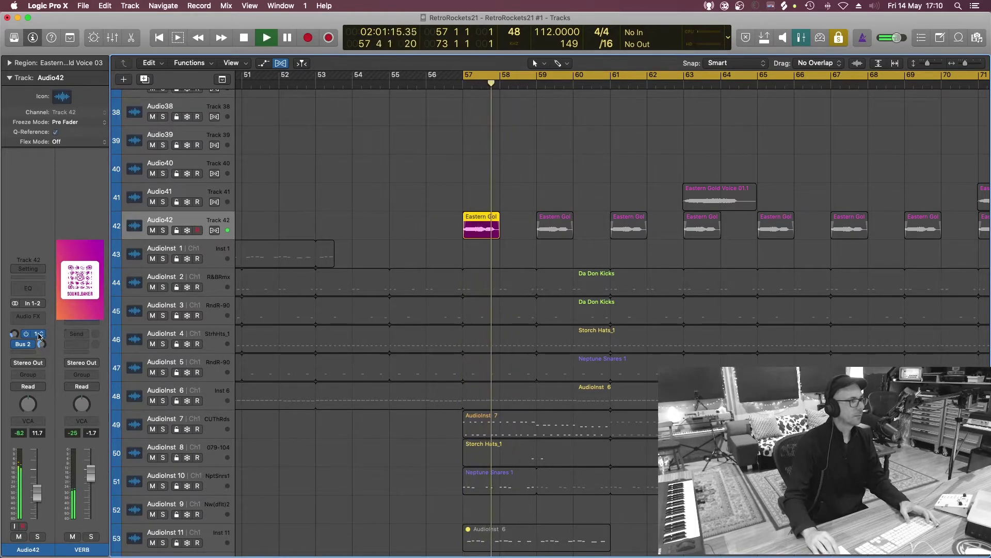
{"action": "left_click", "coordinate": [81, 321]}
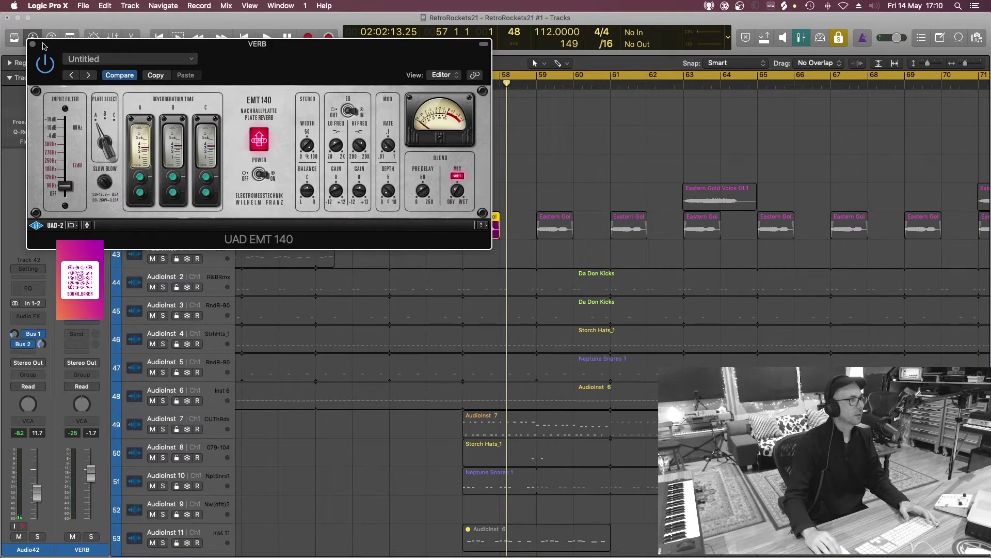
{"action": "left_click", "coordinate": [32, 44]}
- Inspect the Stereo Delay settings on the DELAYS aux fed by Audio42's Bus 2 send
{"action": "left_click", "coordinate": [22, 344]}
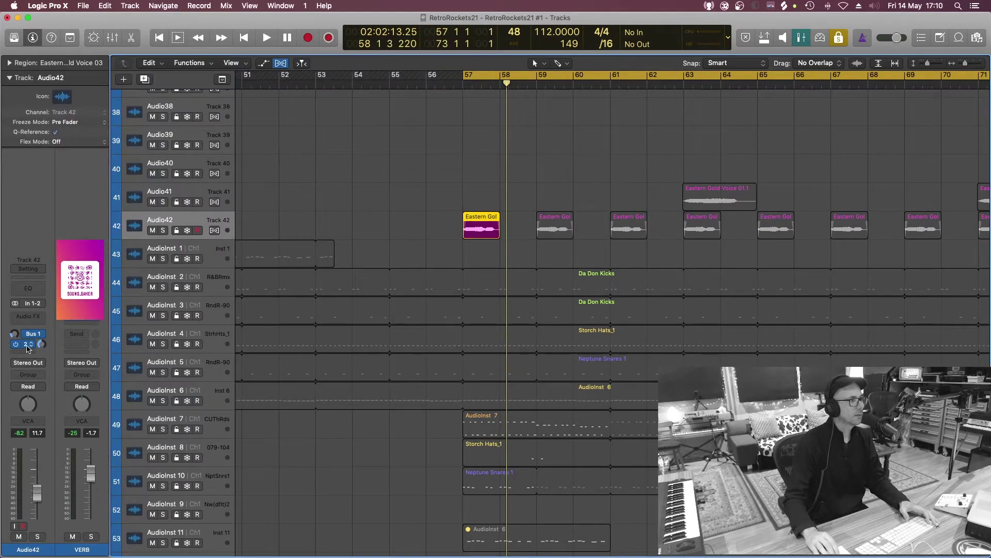
{"action": "left_click", "coordinate": [80, 316]}
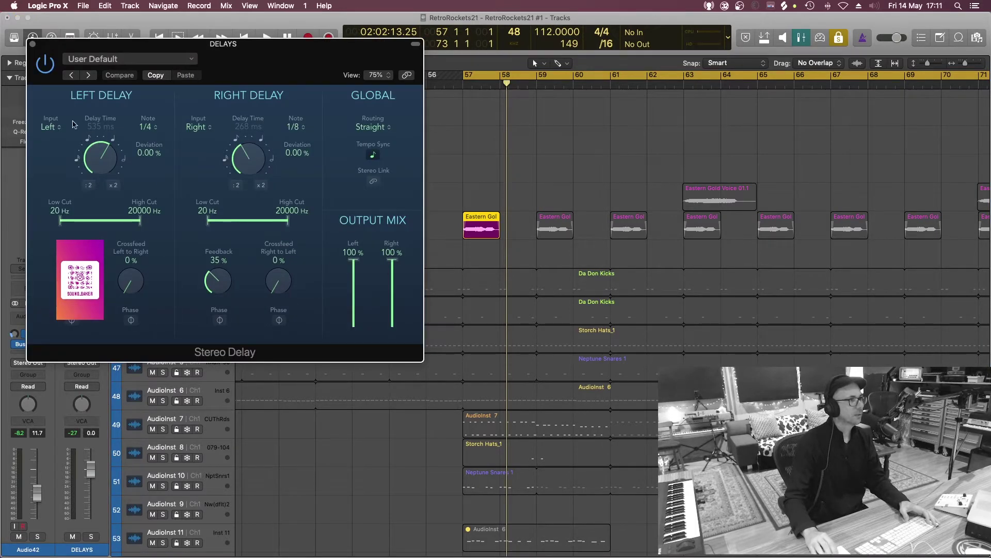
{"action": "left_click", "coordinate": [32, 45]}
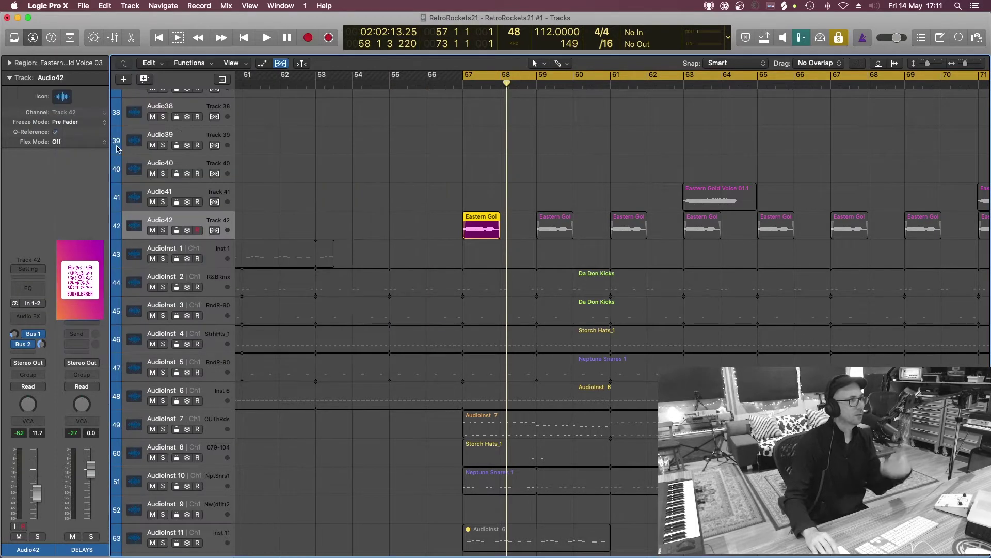
- Zoom in on the Eastern Gold Voice 03 region at bar 57 on Audio42 and select it
{"action": "left_click", "coordinate": [465, 170]}
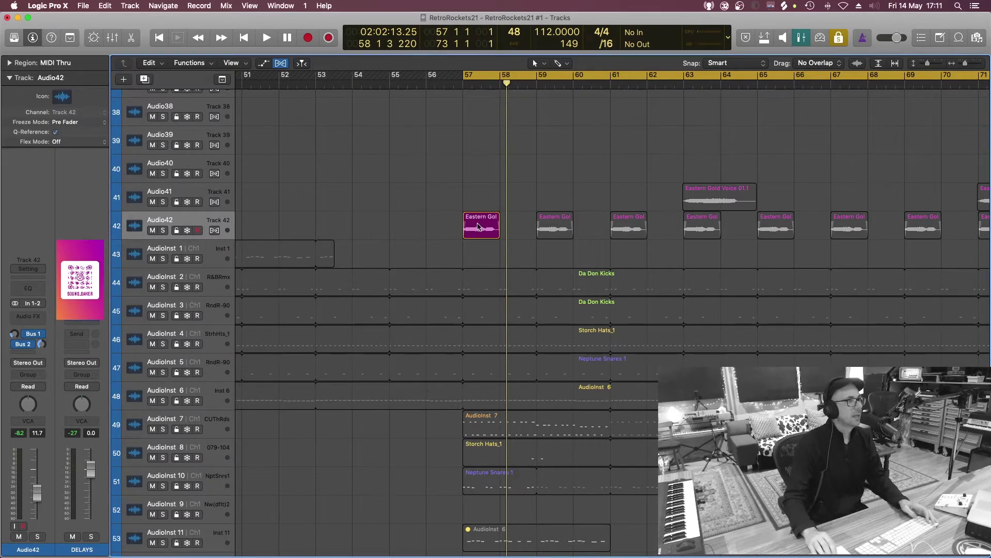
{"action": "key", "text": "super+Up"}
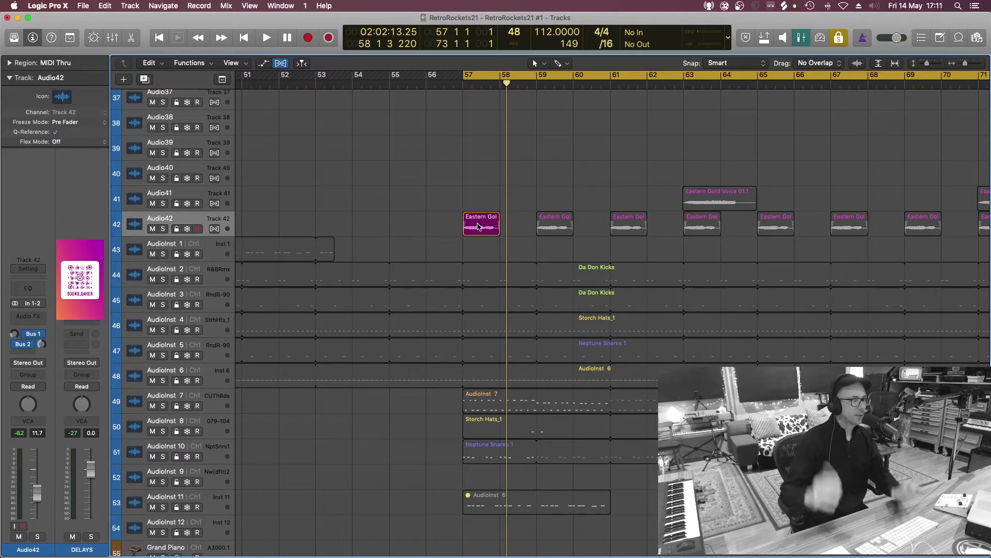
{"action": "key", "text": "super+Up"}
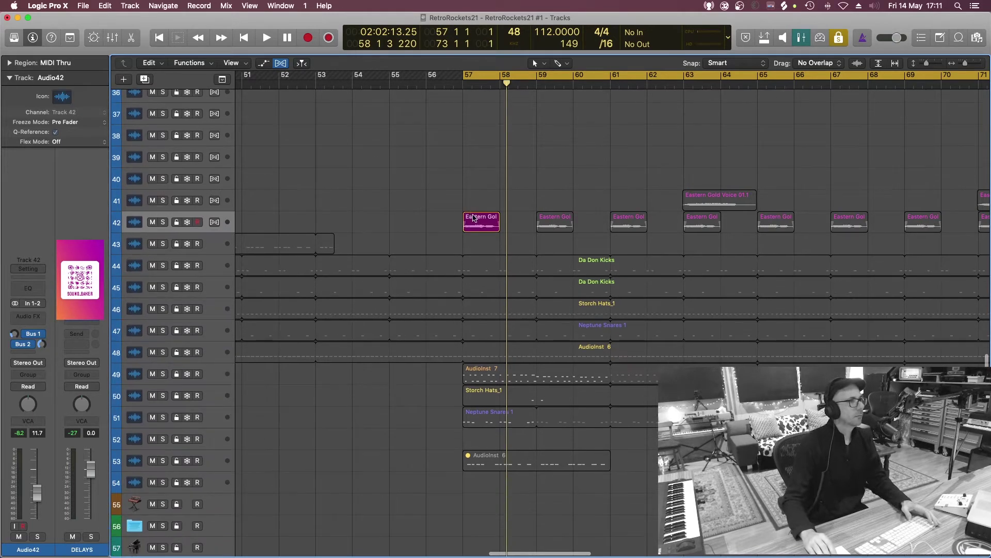
{"action": "left_click", "coordinate": [476, 222]}
{"action": "key", "text": "super+Right"}
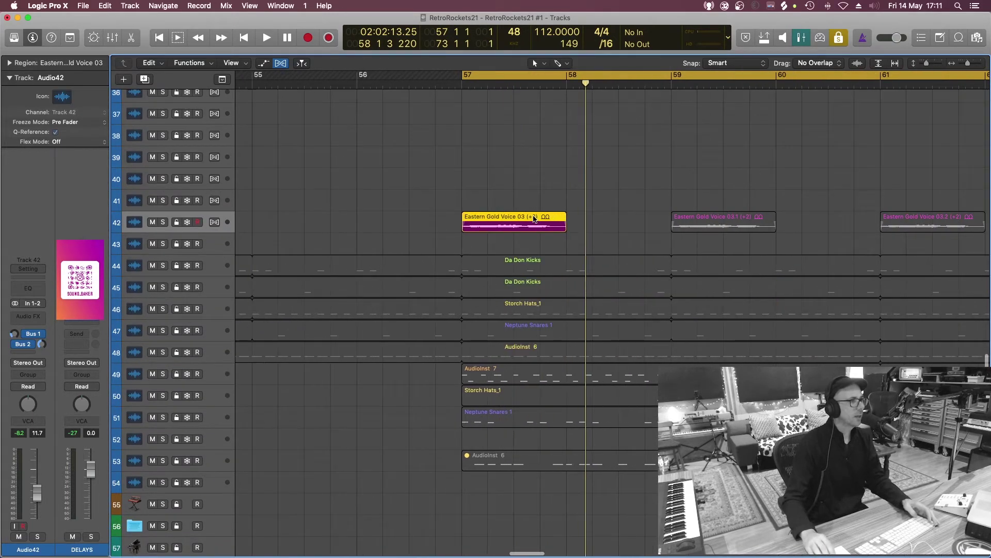
{"action": "key", "text": "super+Down"}
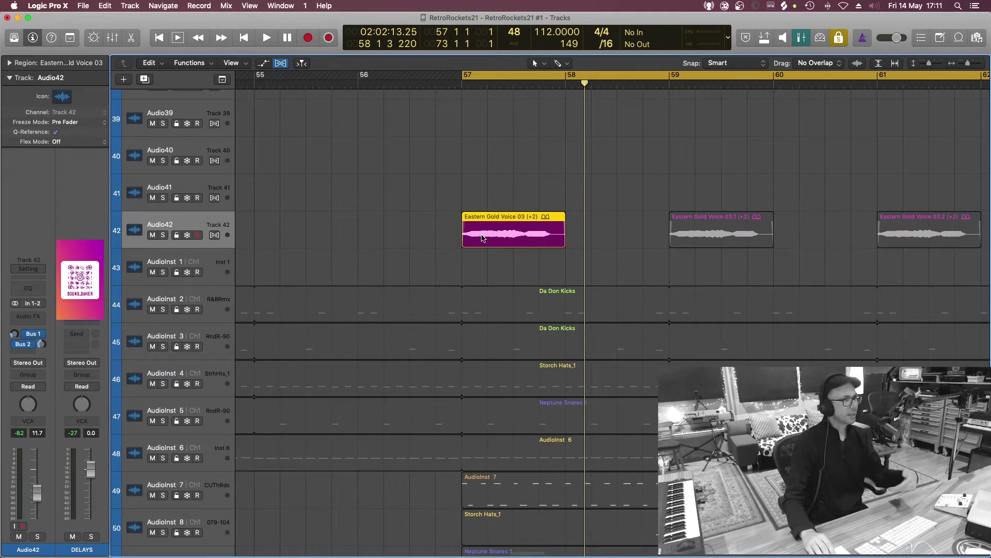
{"action": "key", "text": "super+Down"}
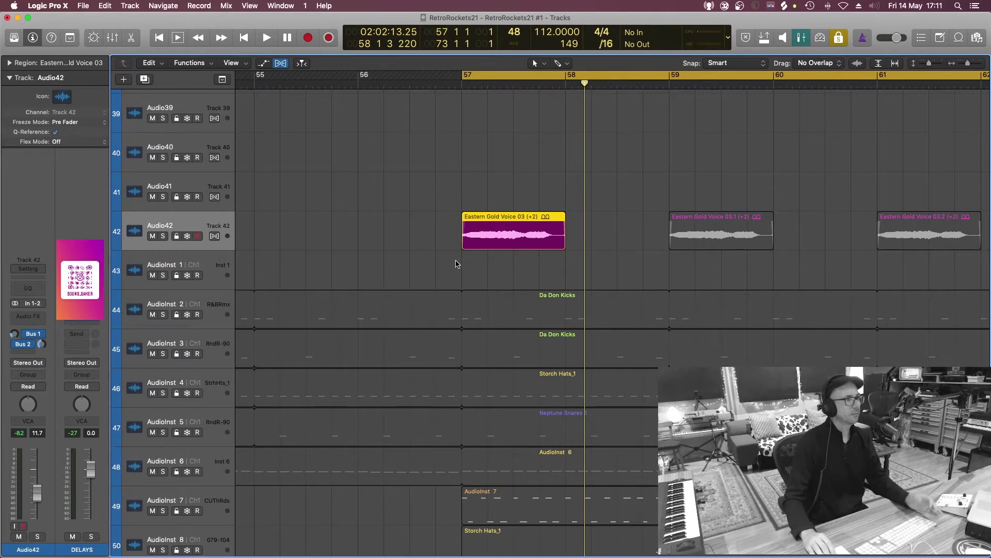
{"action": "left_click", "coordinate": [429, 227]}
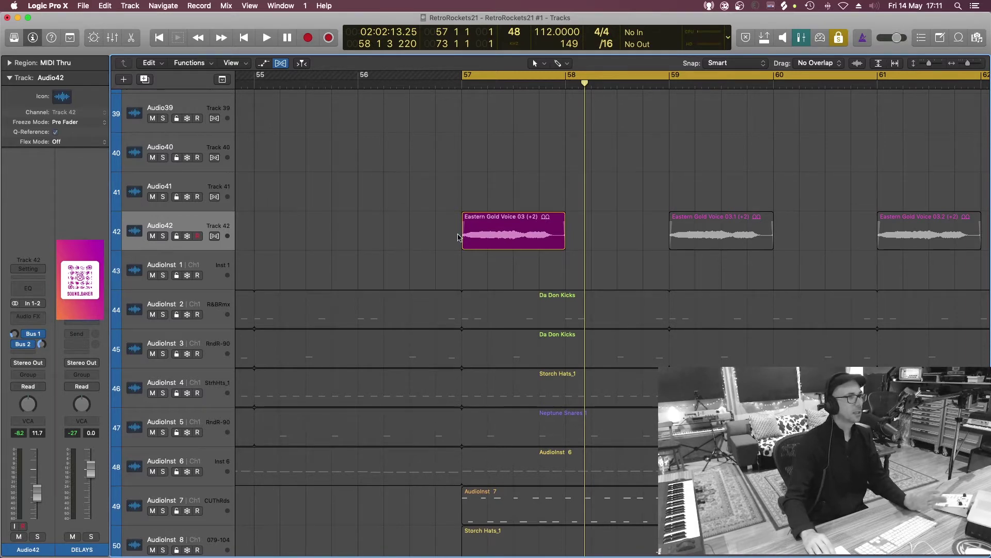
{"action": "left_click", "coordinate": [475, 236]}
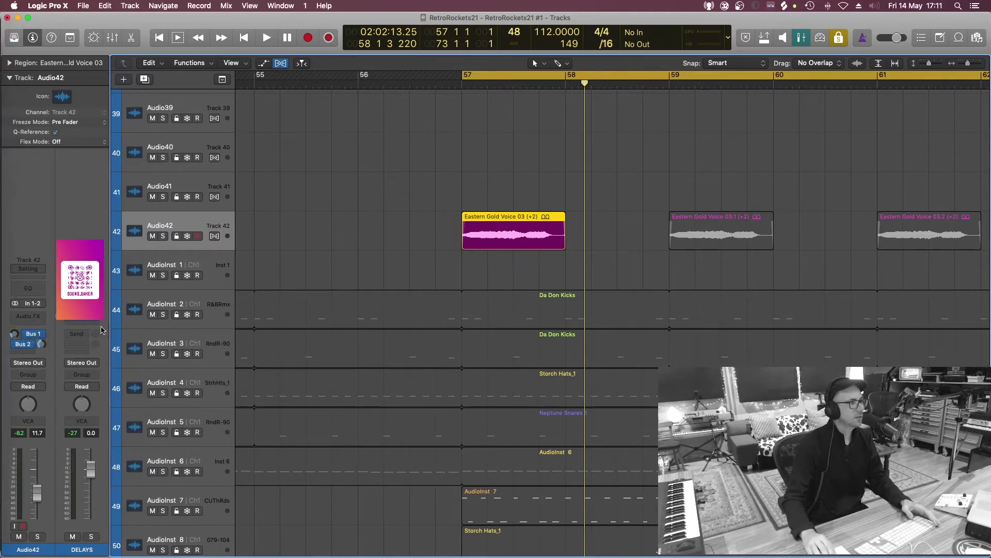
- Bypass the Bus 1 and Bus 2 sends on Audio42 and insert a stereo ValhallaVintageVerb as its audio effect
{"action": "mouse_move", "coordinate": [25, 347]}
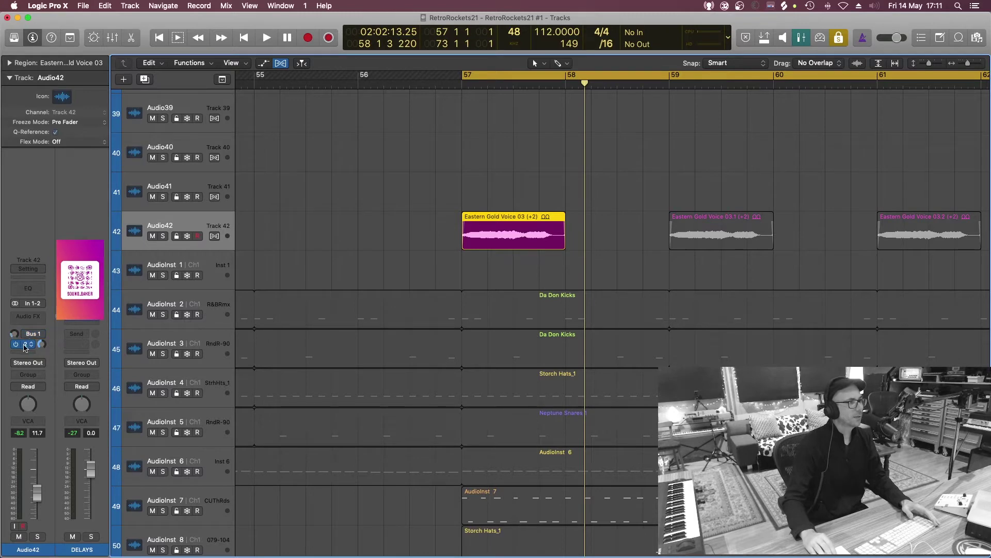
{"action": "left_click", "coordinate": [27, 316]}
{"action": "mouse_move", "coordinate": [42, 486]}
{"action": "mouse_move", "coordinate": [129, 499]}
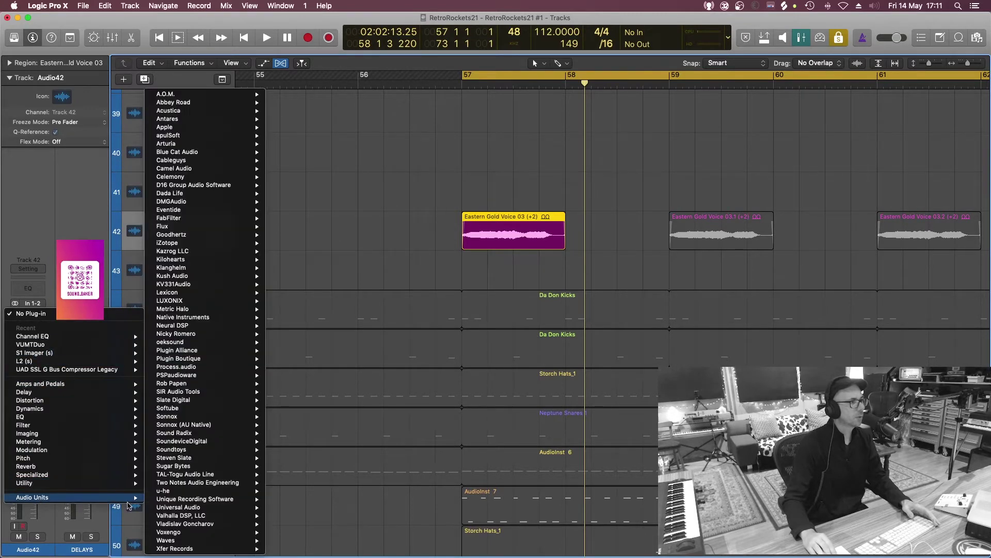
{"action": "mouse_move", "coordinate": [174, 515]}
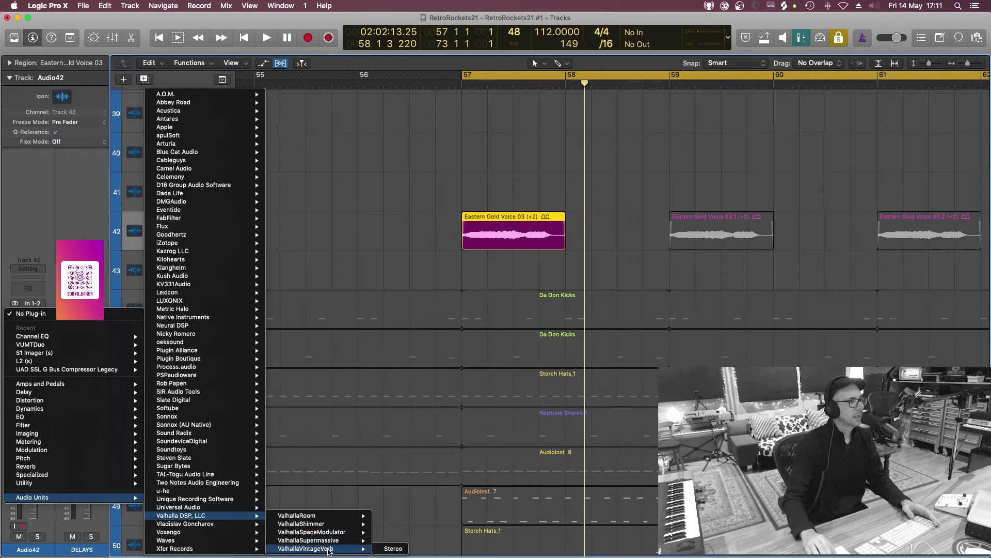
{"action": "left_click", "coordinate": [389, 551]}
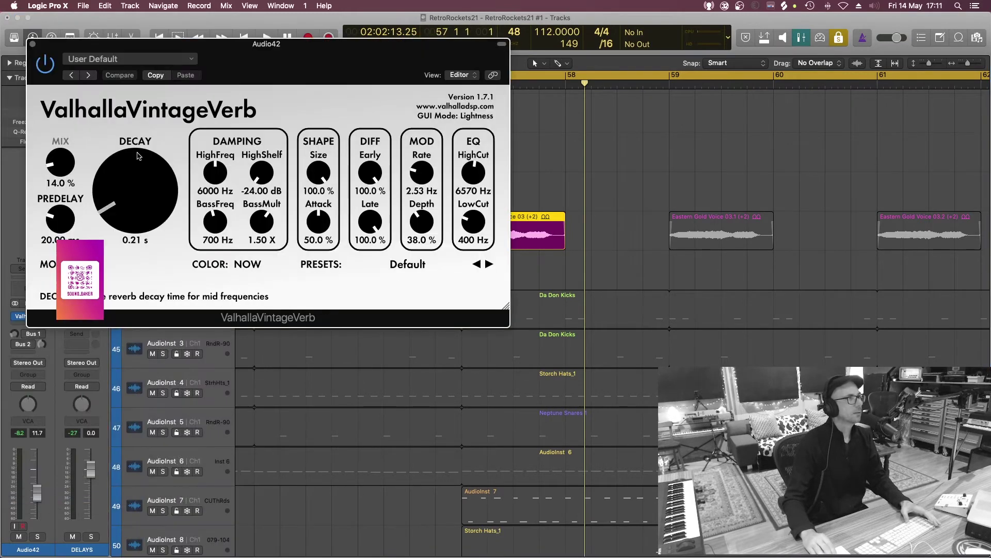
- Set ValhallaVintageVerb's decay to 4.11 s, mix to 56% and predelay to 58.87 ms, auditioning the region with the reverb
{"action": "left_click_drag", "start_coordinate": [135, 165], "coordinate": [135, 131]}
{"action": "left_click_drag", "start_coordinate": [65, 185], "coordinate": [61, 132]}
{"action": "key", "text": "space"}
{"action": "key", "text": "space"}
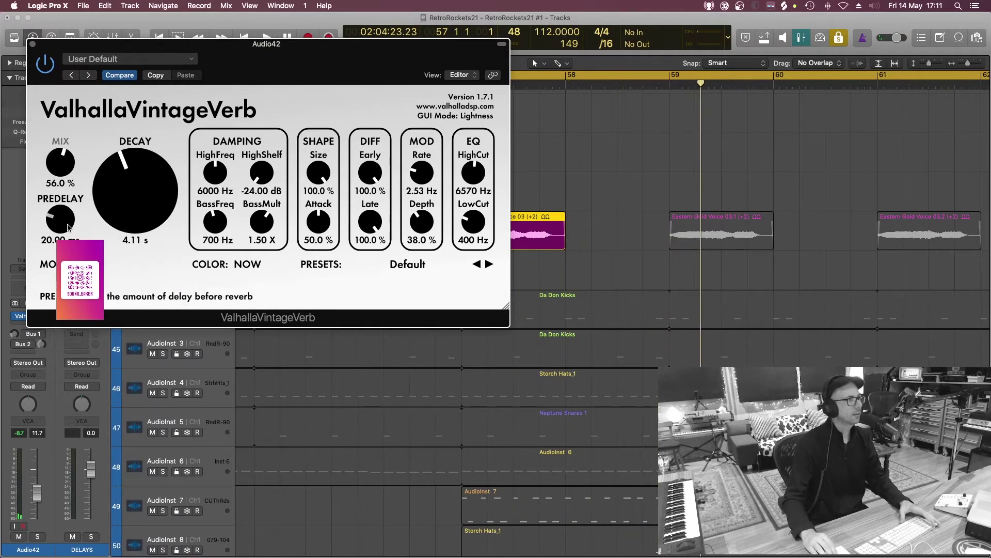
{"action": "left_click_drag", "start_coordinate": [60, 219], "coordinate": [62, 204]}
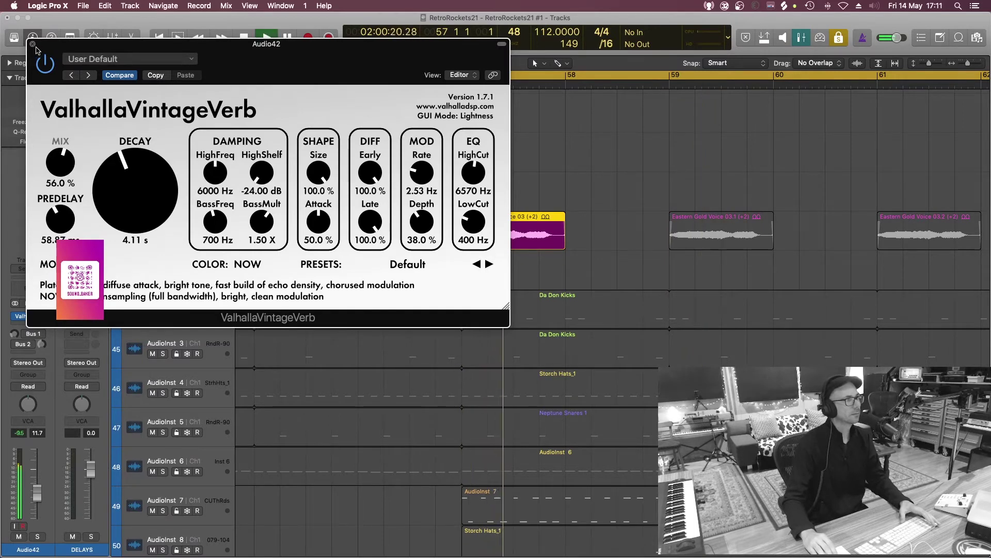
{"action": "key", "text": "super+w"}
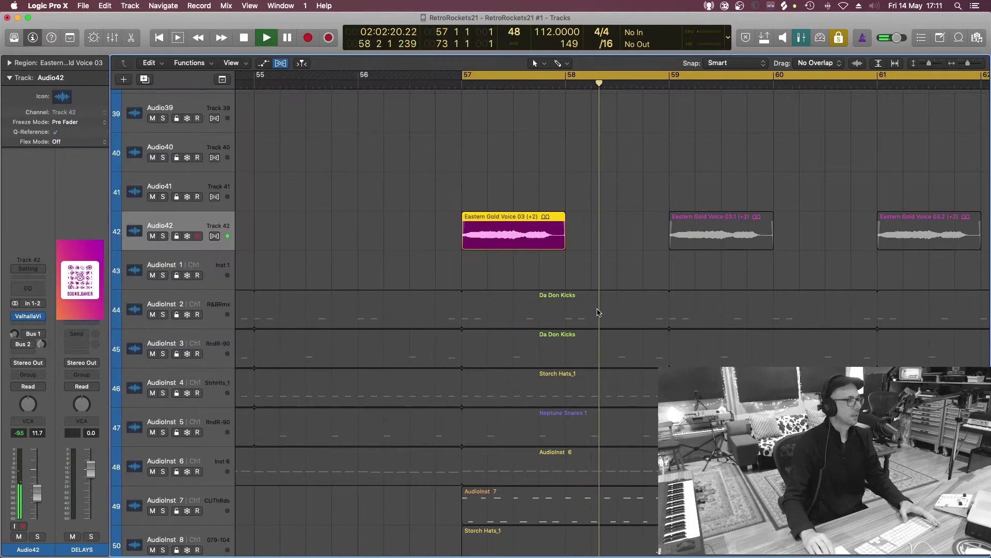
{"action": "key", "text": "space"}
- Bounce the bar 57 vocal region in place to a new track, muting the source, including the audio tail, with normalize off
{"action": "left_click", "coordinate": [494, 177]}
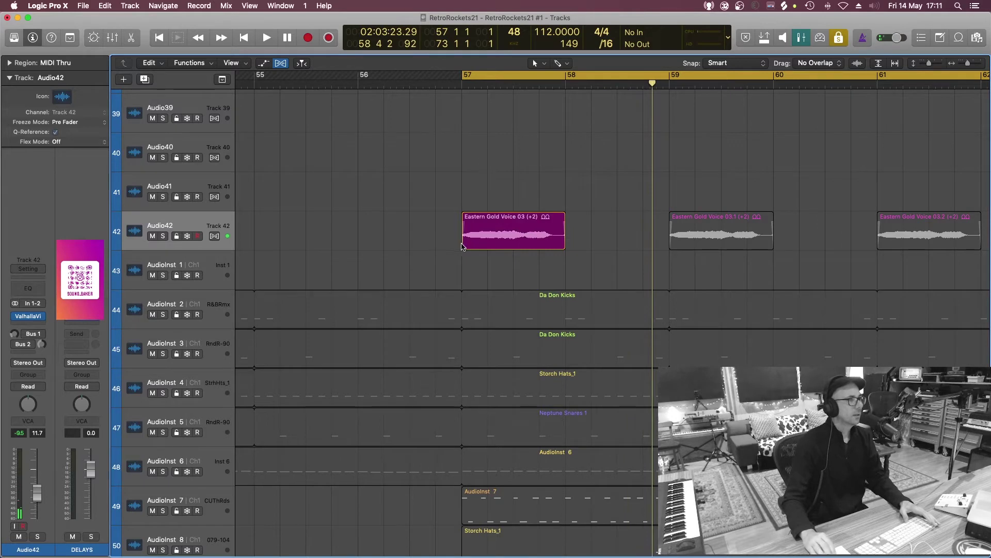
{"action": "left_click", "coordinate": [475, 236]}
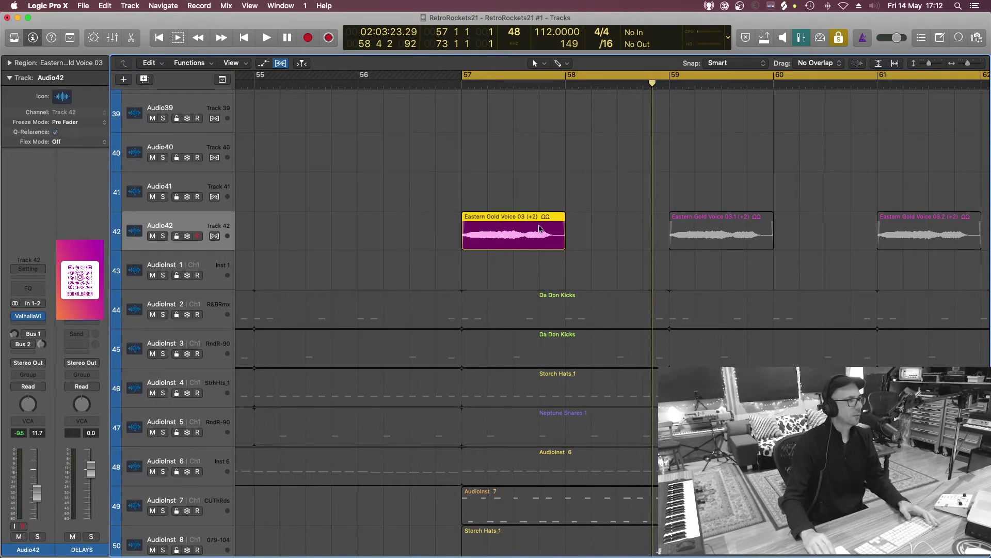
{"action": "right_click", "coordinate": [492, 235]}
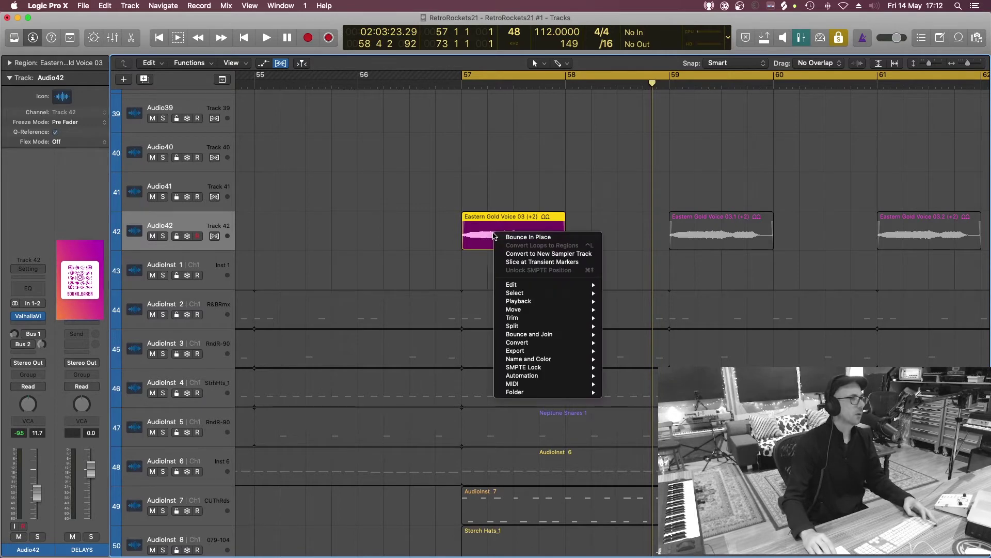
{"action": "left_click", "coordinate": [521, 238]}
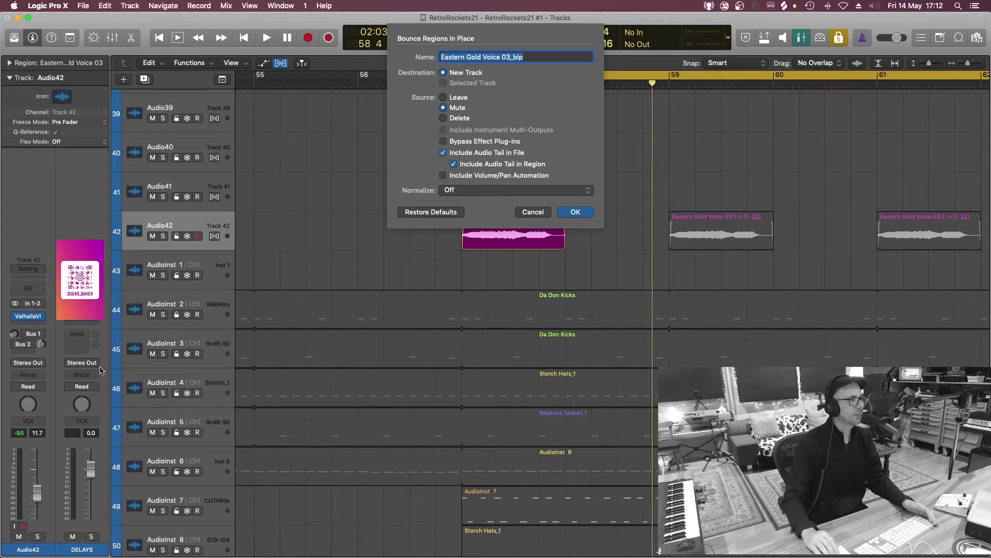
{"action": "left_click", "coordinate": [443, 176]}
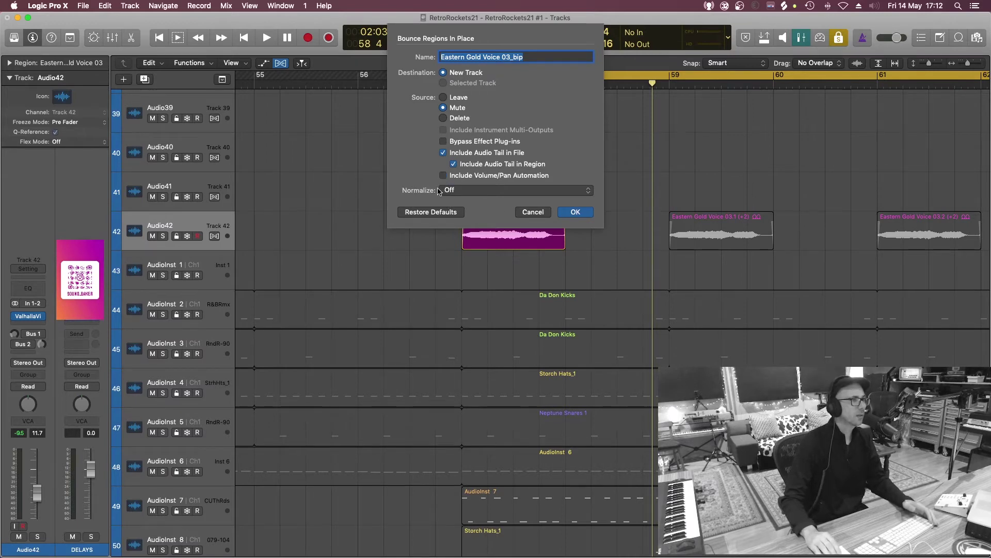
{"action": "left_click", "coordinate": [458, 191]}
{"action": "left_click", "coordinate": [458, 192]}
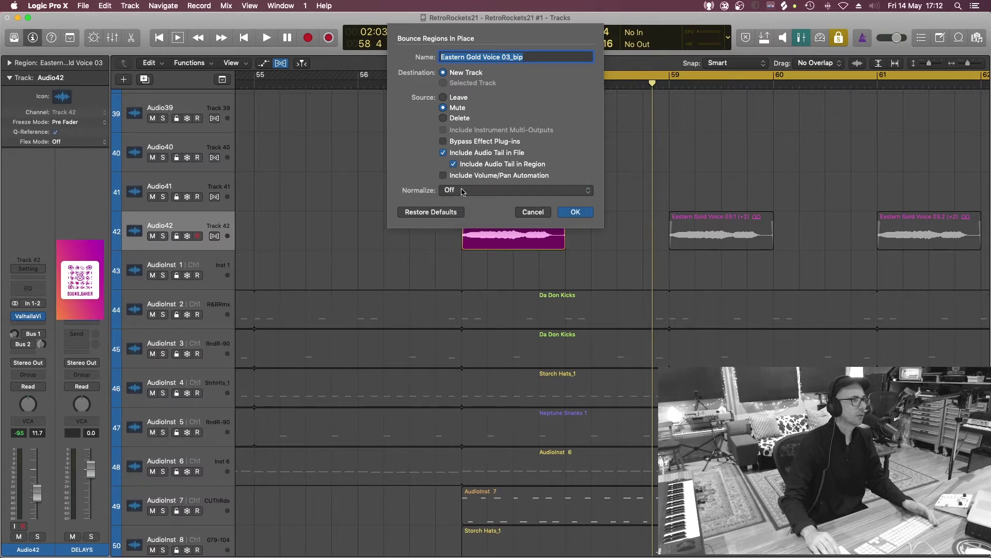
{"action": "left_click", "coordinate": [575, 212]}
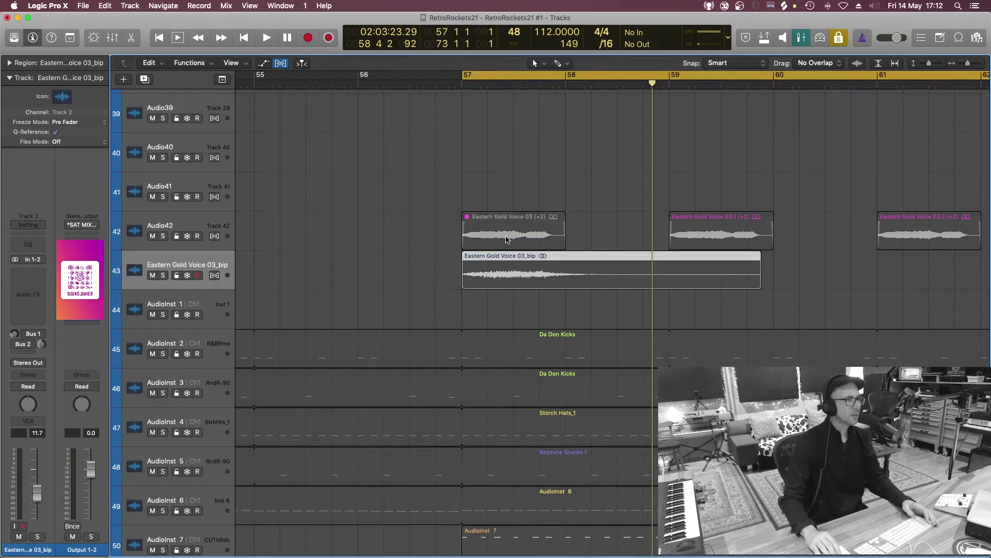
- Play the bounced vocal region at bar 57 on its new track to check the printed reverb tail against the original
{"action": "key", "text": "cmd+Down"}
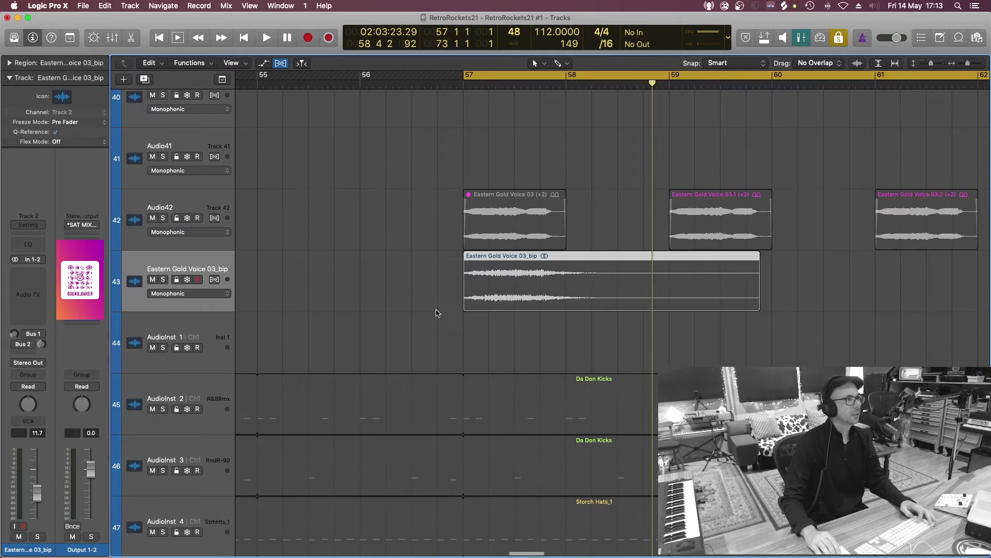
{"action": "left_click", "coordinate": [199, 205]}
{"action": "left_click", "coordinate": [544, 304]}
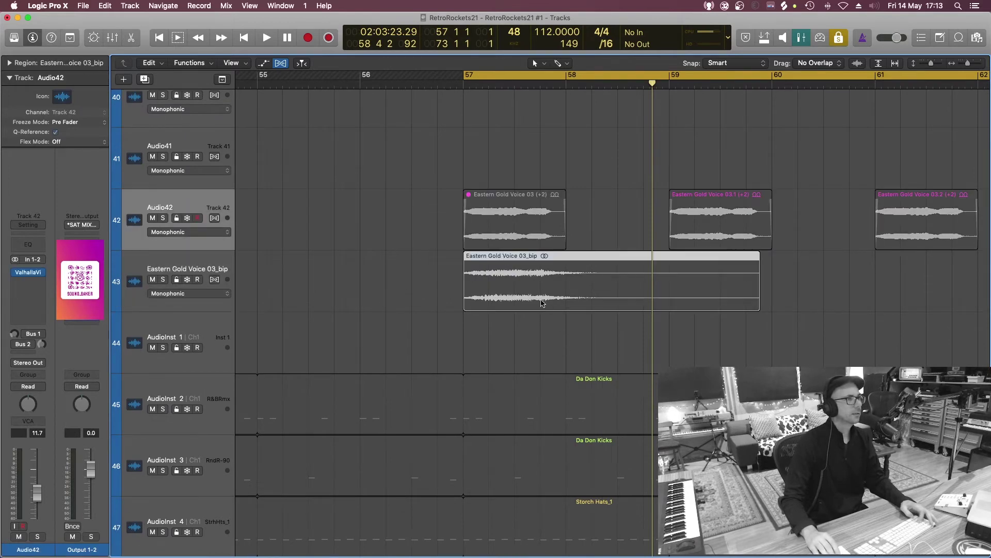
{"action": "key", "text": "ctrl+m"}
{"action": "key", "text": "space"}
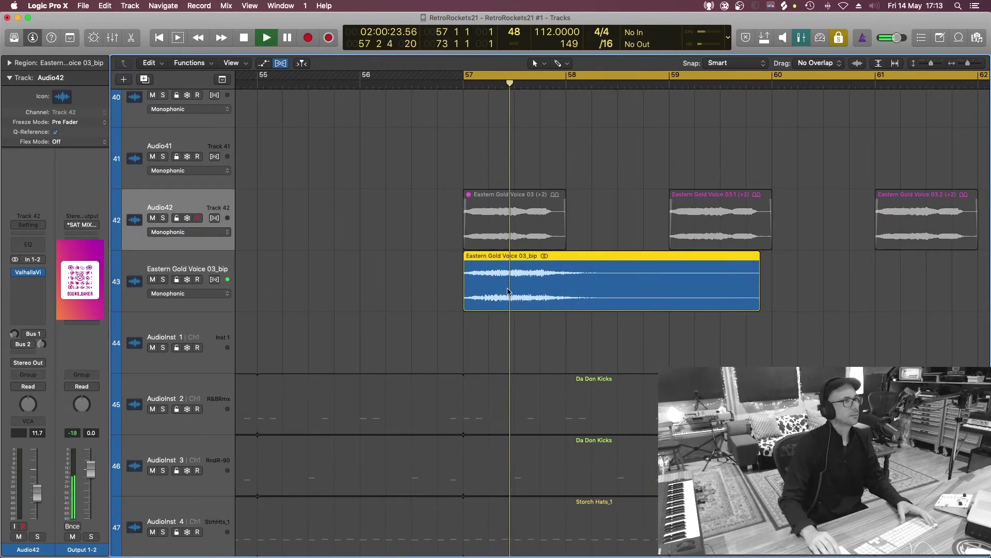
{"action": "left_click", "coordinate": [198, 263]}
{"action": "key", "text": "space"}
{"action": "key", "text": "space"}
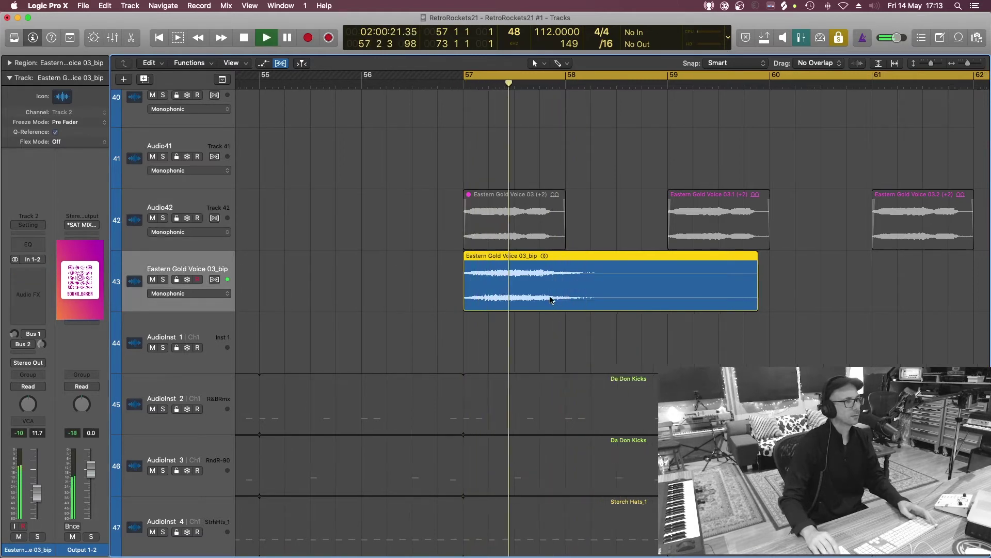
{"action": "key", "text": "super+Left"}
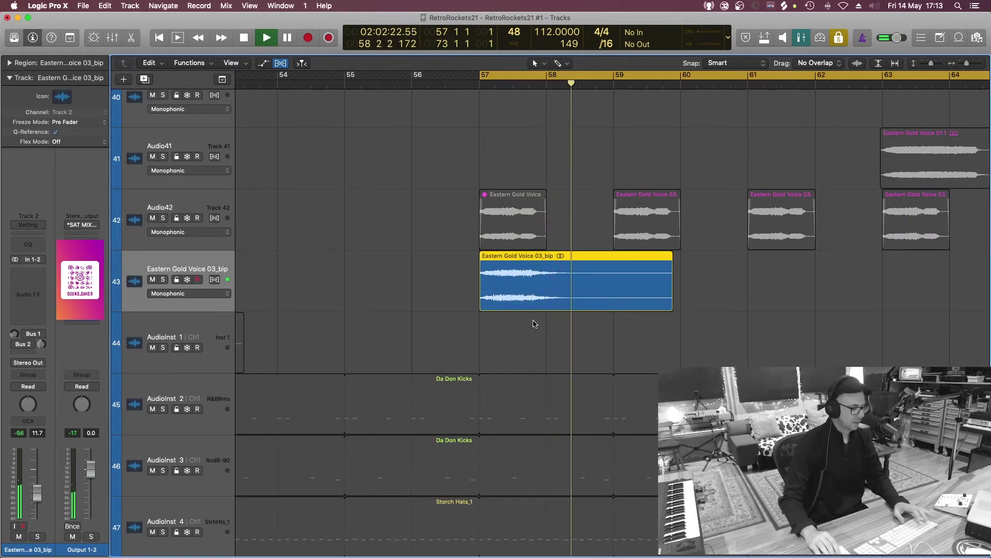
- Stop playback and turn off solo for the bounced vocal region, leaving the region unmuted
{"action": "key", "text": "space"}
{"action": "key", "text": "ctrl+m"}
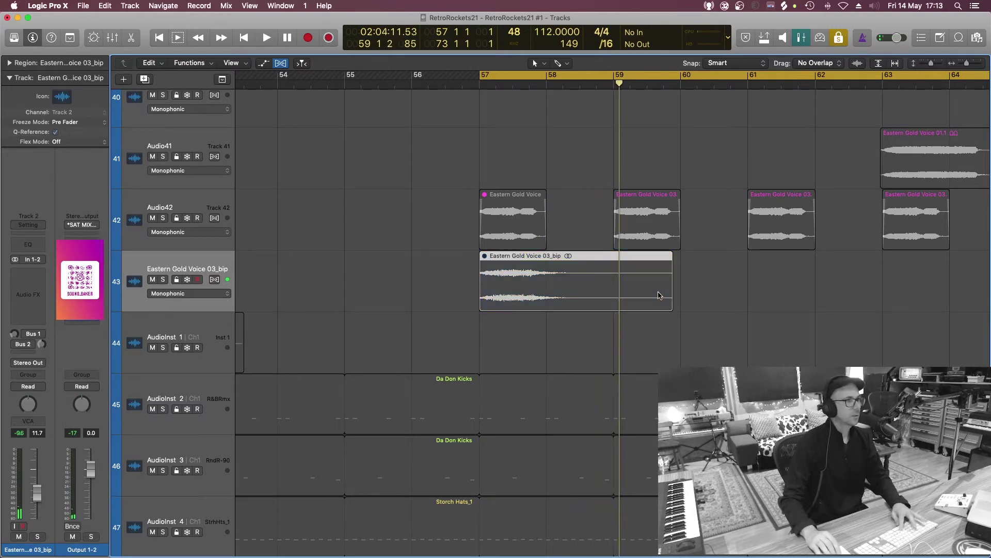
{"action": "key", "text": "ctrl+s"}
{"action": "key", "text": "ctrl+m"}
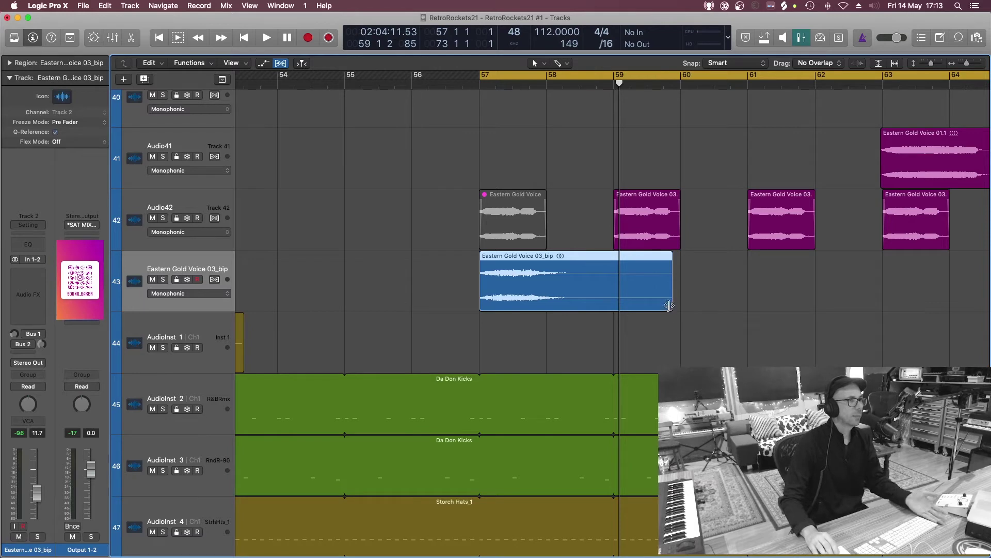
- Set the cycle range to start at bar 59, split the bounced vocal region at bar 59 and delete the leftover piece
{"action": "left_click_drag", "start_coordinate": [622, 74], "coordinate": [727, 78]}
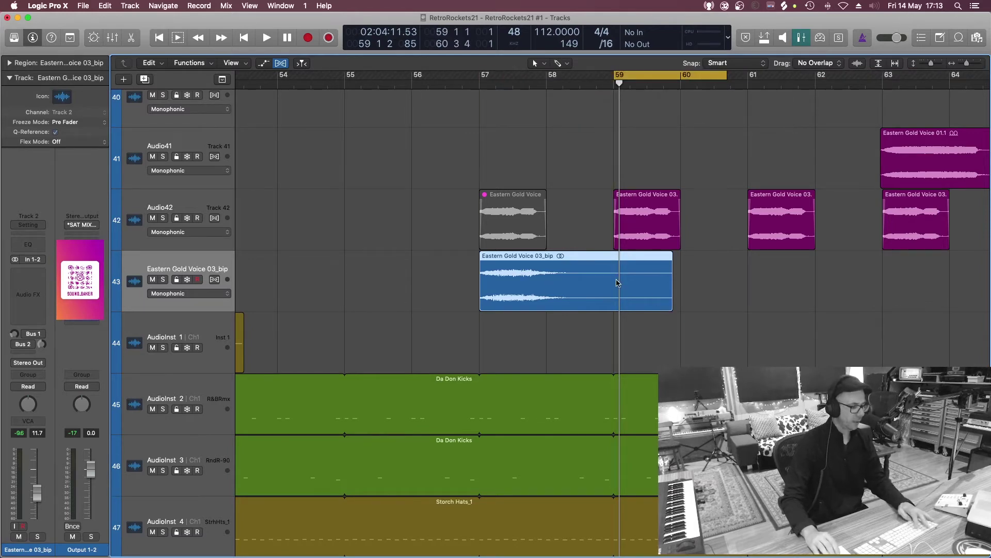
{"action": "key", "text": "super+t"}
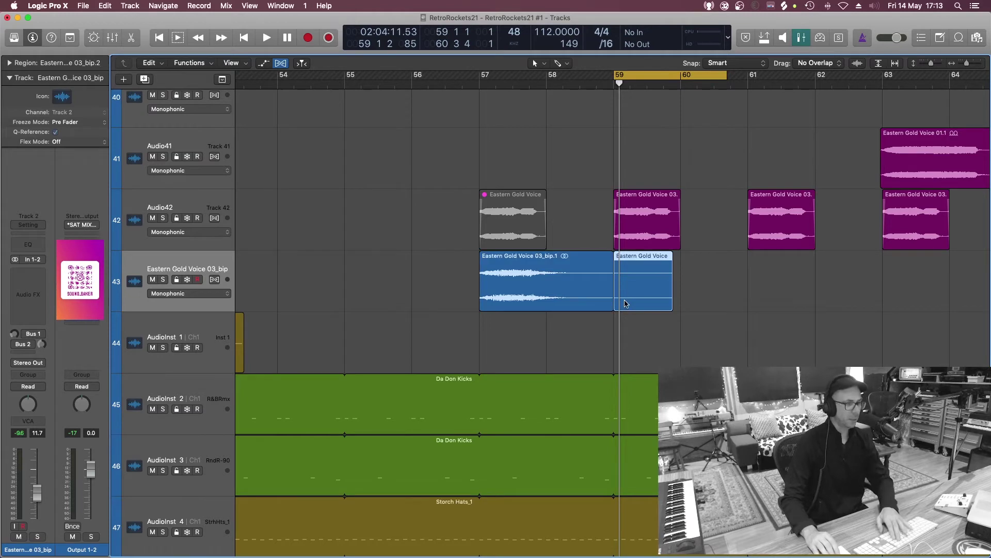
{"action": "key", "text": "Delete"}
- Mute the bar 59 vocal region on Audio42 and set the cycle range to bars 57 to 59
{"action": "scroll", "coordinate": [591, 416], "scroll_direction": "down", "scroll_amount": 5}
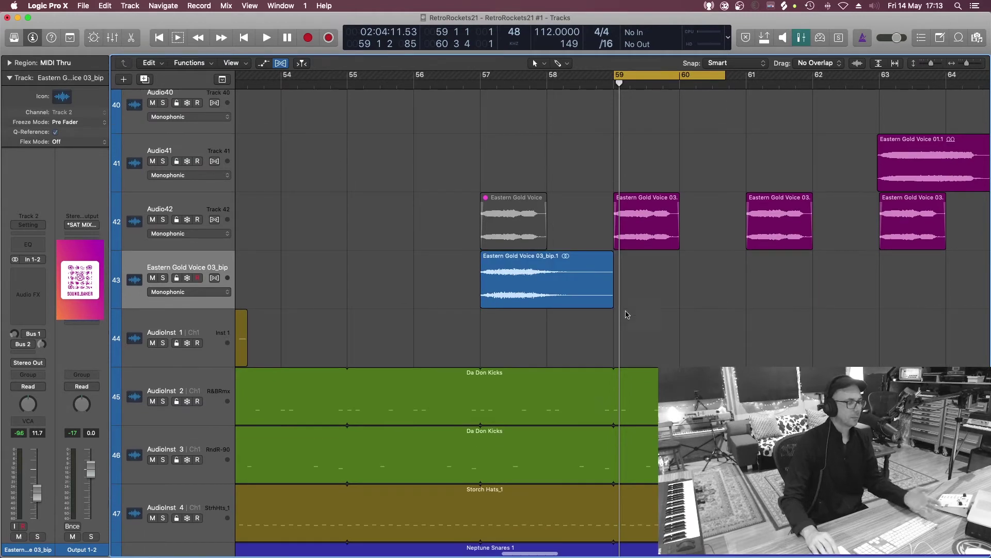
{"action": "scroll", "coordinate": [622, 321], "scroll_direction": "down", "scroll_amount": 3}
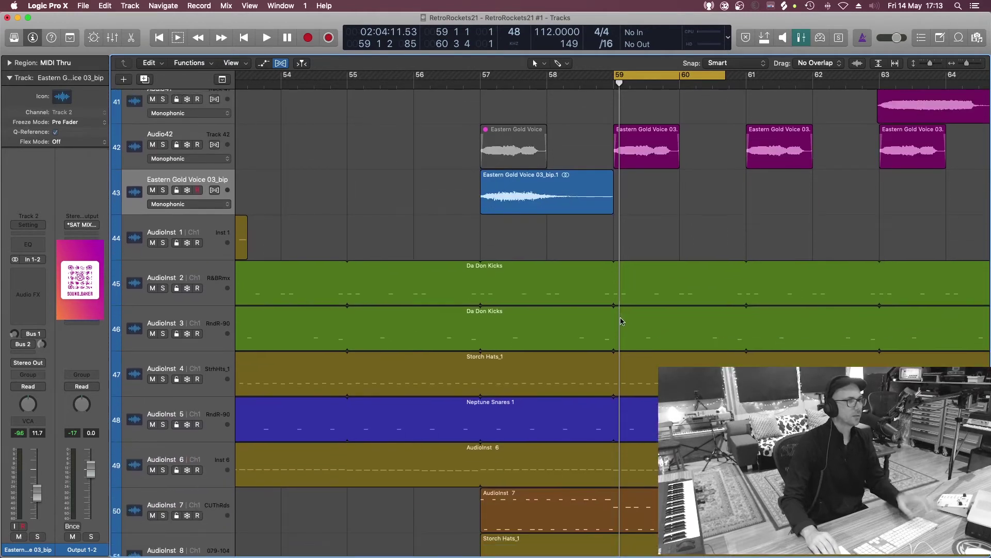
{"action": "left_click", "coordinate": [631, 145]}
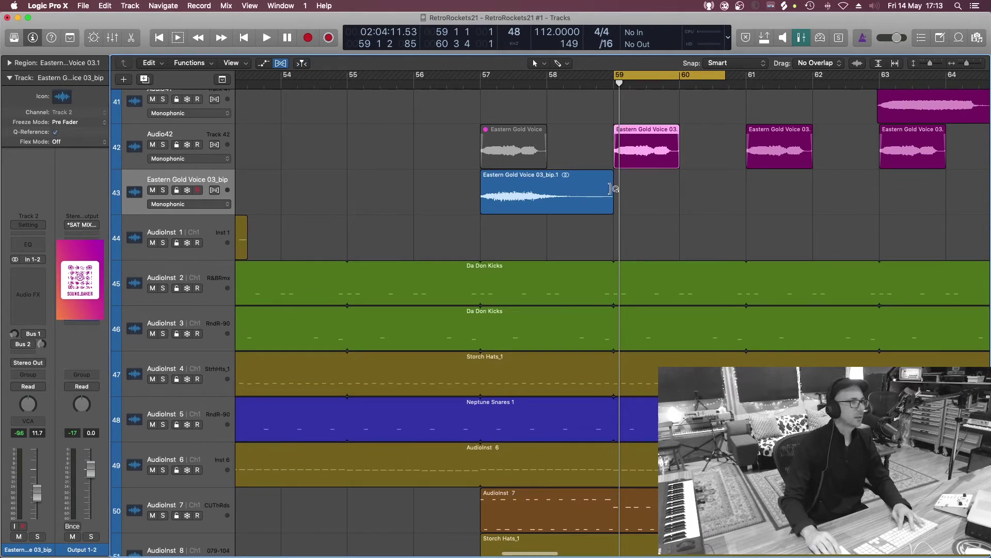
{"action": "left_click", "coordinate": [569, 194]}
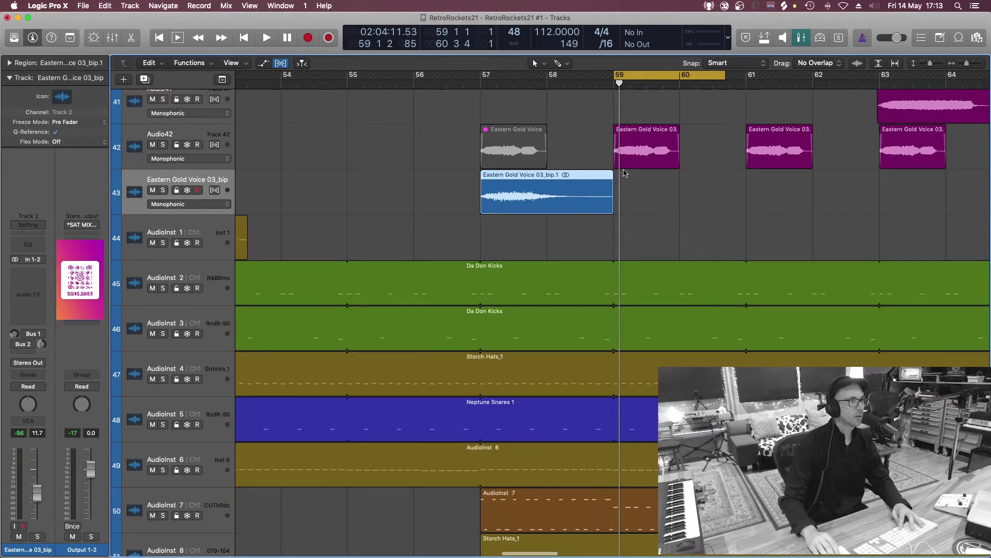
{"action": "left_click", "coordinate": [631, 158]}
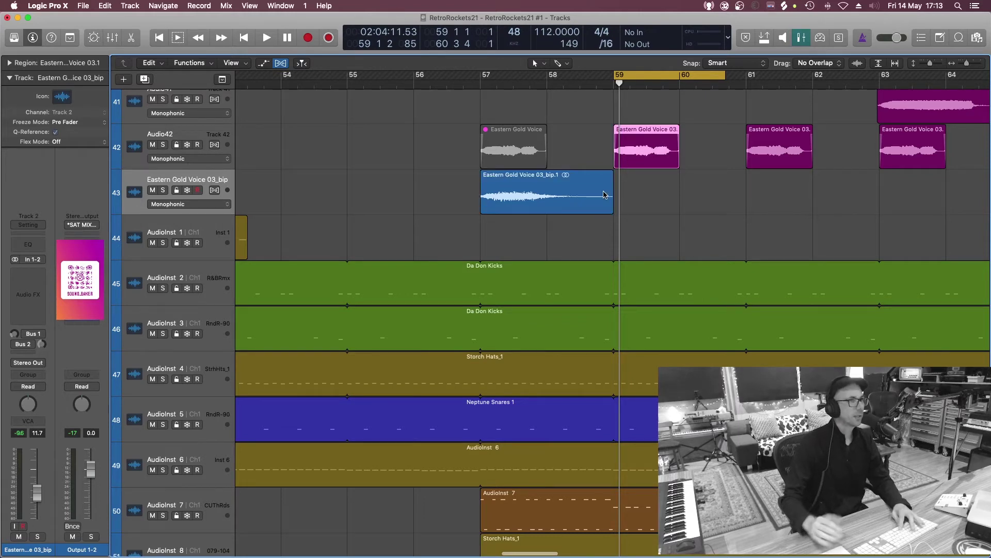
{"action": "left_click", "coordinate": [616, 204]}
{"action": "left_click", "coordinate": [603, 206]}
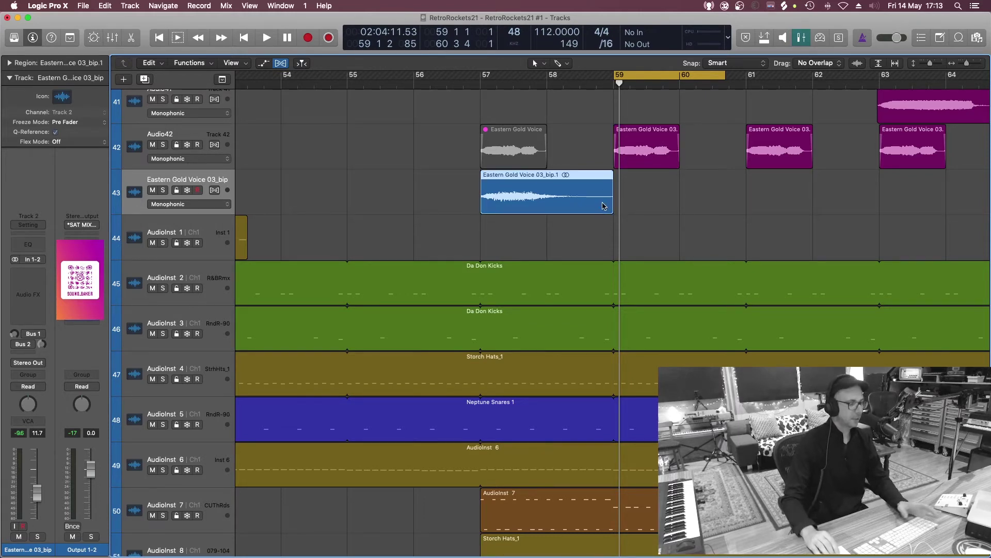
{"action": "left_click", "coordinate": [647, 158]}
{"action": "key", "text": "ctrl+m"}
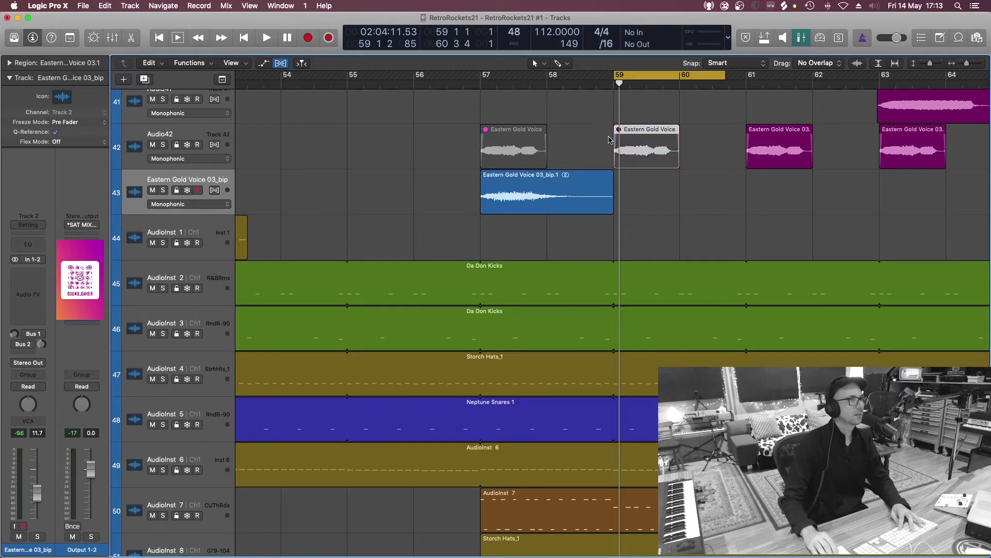
{"action": "left_click_drag", "start_coordinate": [479, 82], "coordinate": [614, 79]}
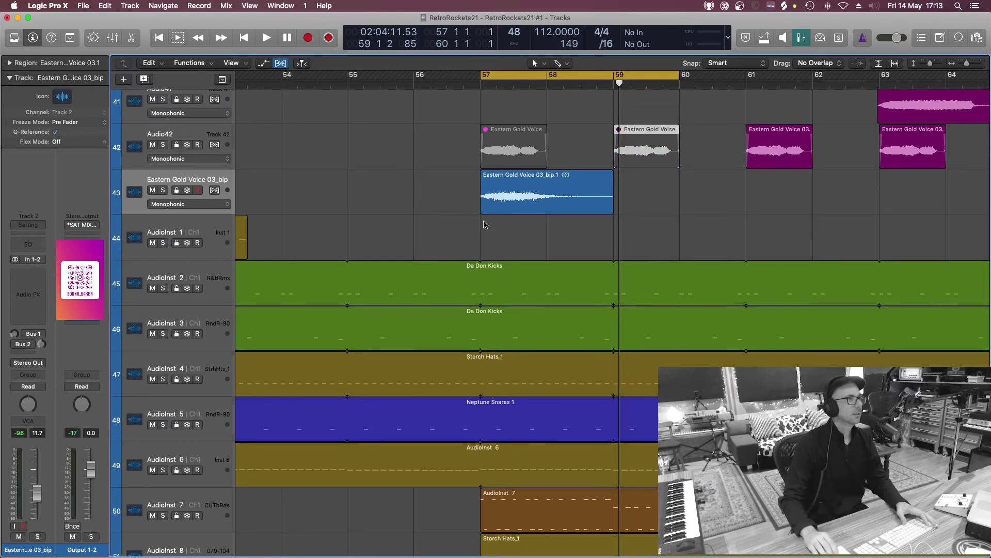
- Select the Audio42 track and turn its ValhallaVintageVerb effect back on
{"action": "left_click", "coordinate": [542, 209]}
{"action": "key", "text": "super+Down"}
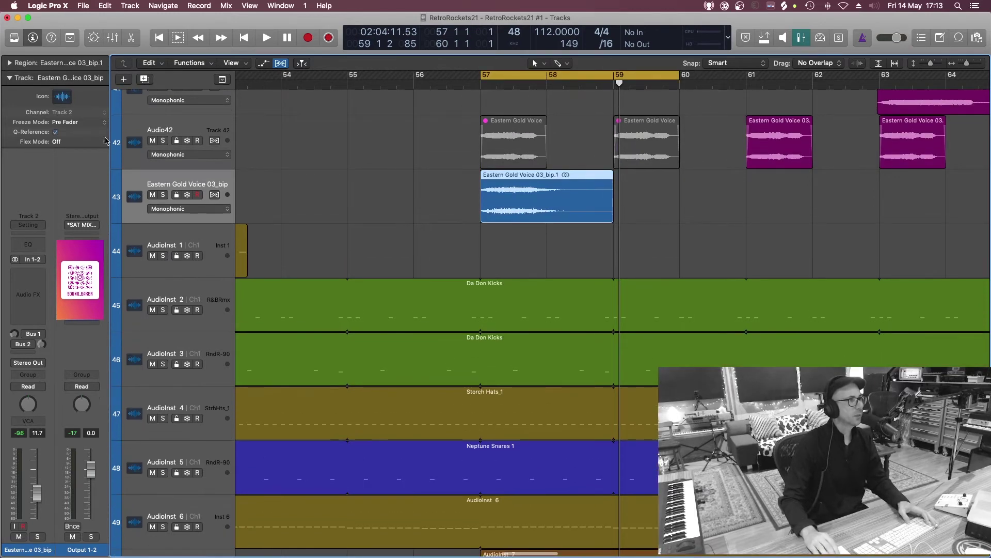
{"action": "key", "text": "Up"}
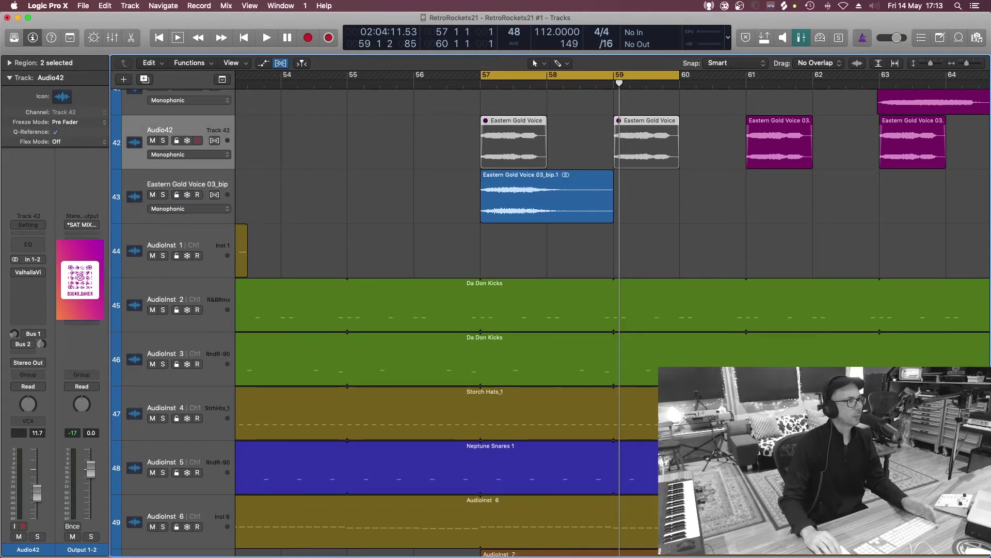
{"action": "left_click", "coordinate": [550, 194]}
{"action": "scroll", "coordinate": [503, 199], "scroll_direction": "up", "scroll_amount": 2}
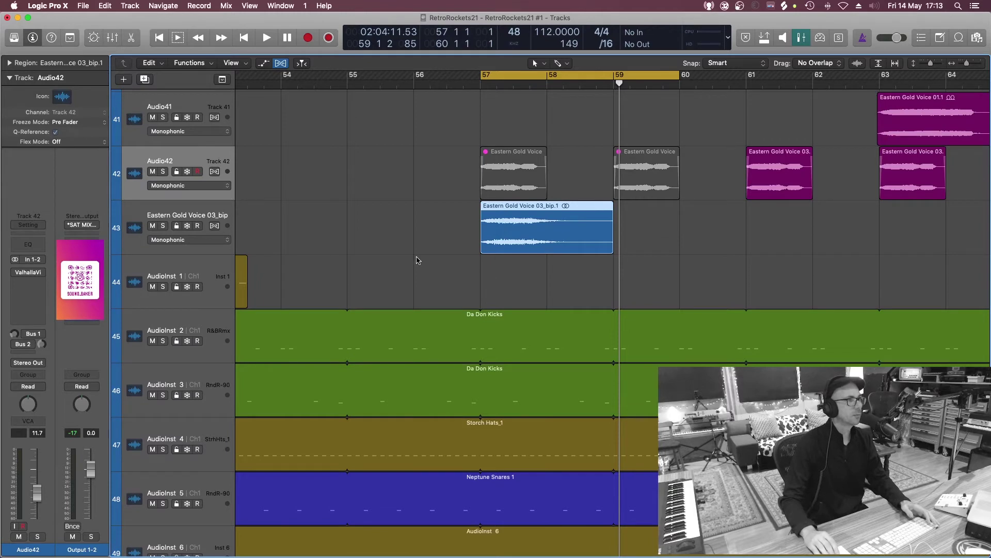
{"action": "left_click", "coordinate": [455, 227]}
{"action": "left_click", "coordinate": [488, 227]}
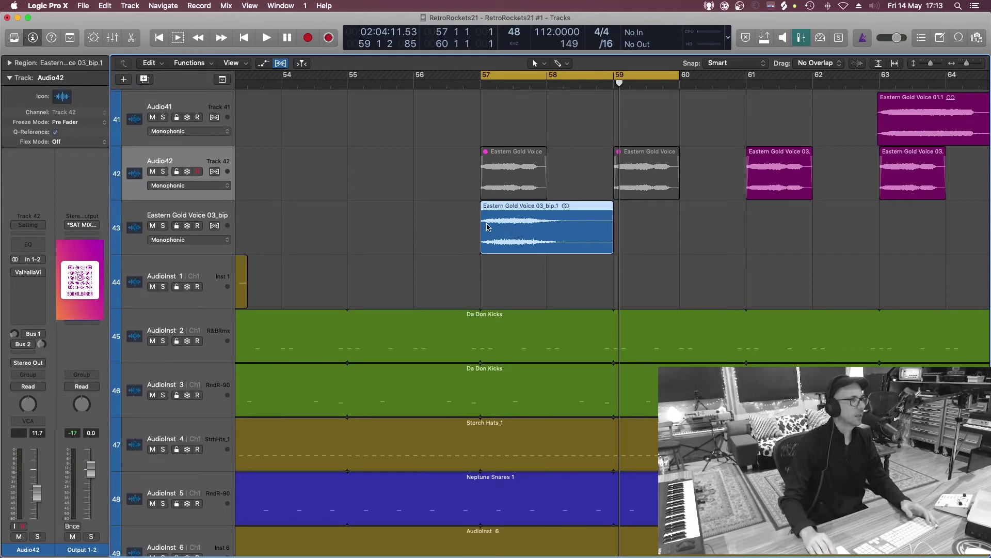
{"action": "scroll", "coordinate": [426, 197], "scroll_direction": "left", "scroll_amount": 3}
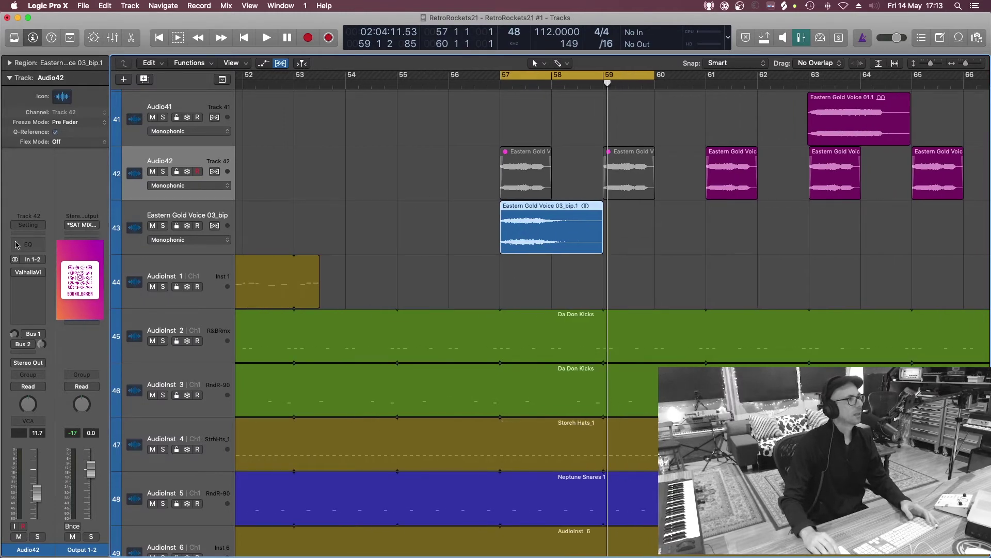
{"action": "left_click", "coordinate": [28, 272]}
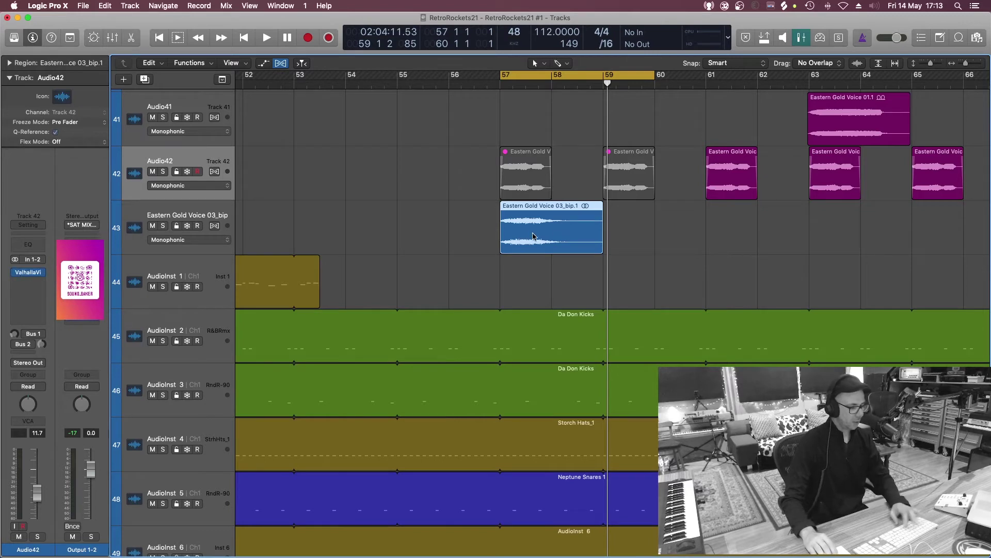
- Mute the bounced vocal region and unmute the bar 57 and bar 59 regions on Audio42
{"action": "key", "text": "ctrl+m"}
{"action": "left_click_drag", "start_coordinate": [646, 170], "coordinate": [646, 170]}
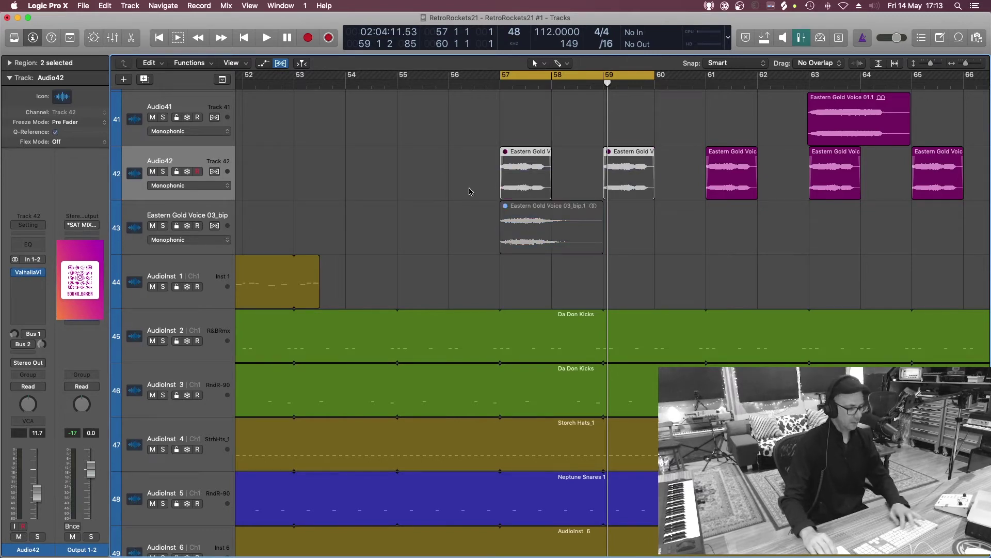
{"action": "key", "text": "ctrl+m"}
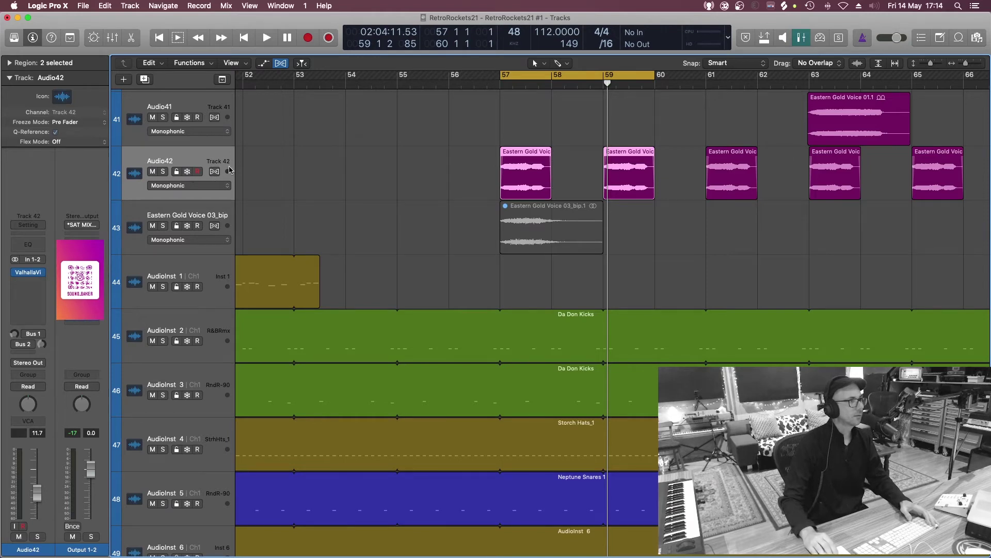
- Widen the track headers and configure them to show Track Alternatives, keeping Freeze enabled
{"action": "left_click_drag", "start_coordinate": [235, 80], "coordinate": [270, 81]}
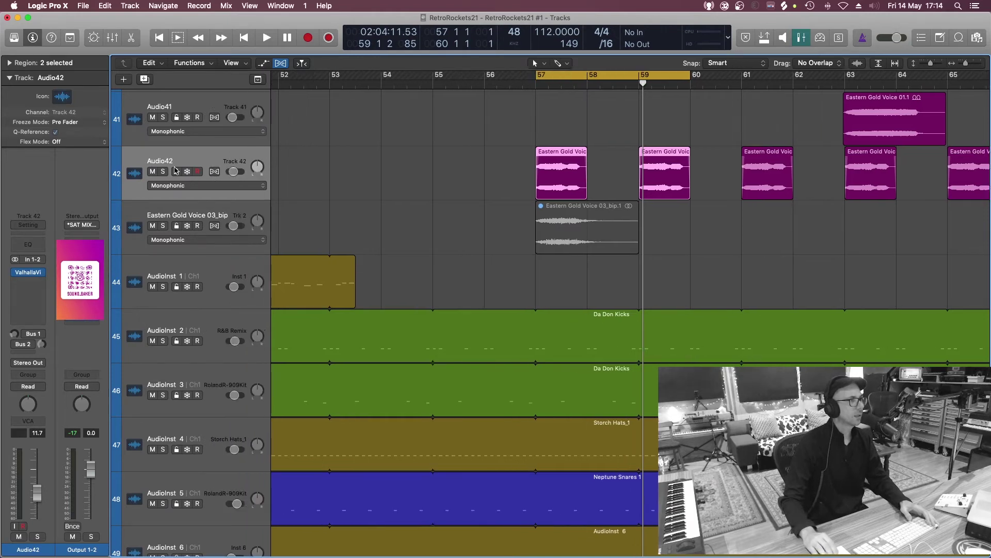
{"action": "left_click", "coordinate": [130, 5]}
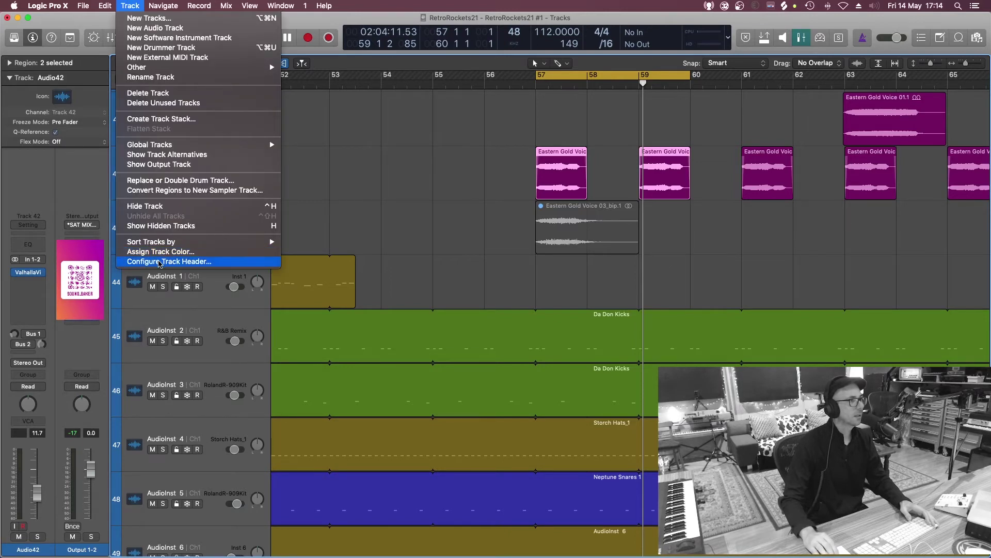
{"action": "left_click", "coordinate": [160, 261]}
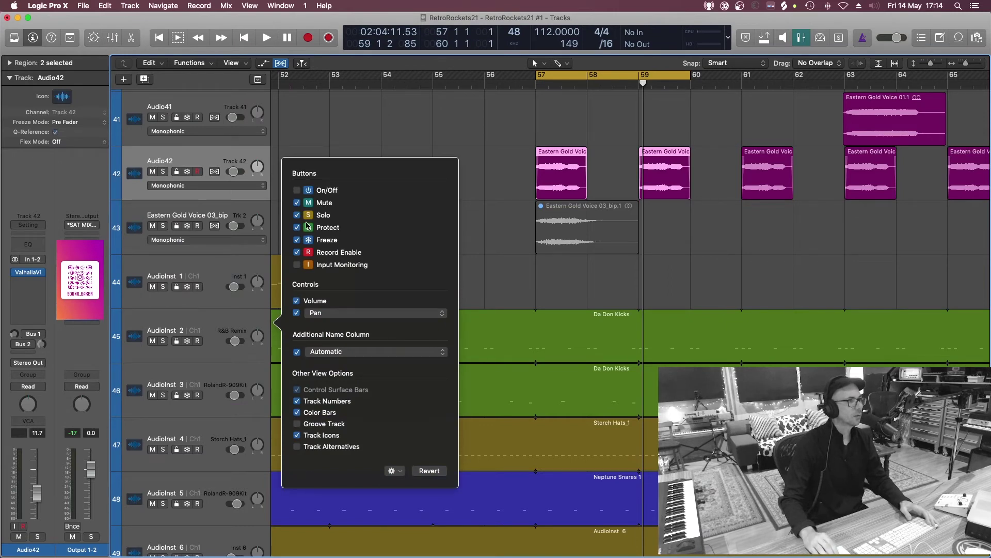
{"action": "left_click", "coordinate": [297, 446]}
{"action": "left_click", "coordinate": [297, 240]}
{"action": "left_click", "coordinate": [292, 243]}
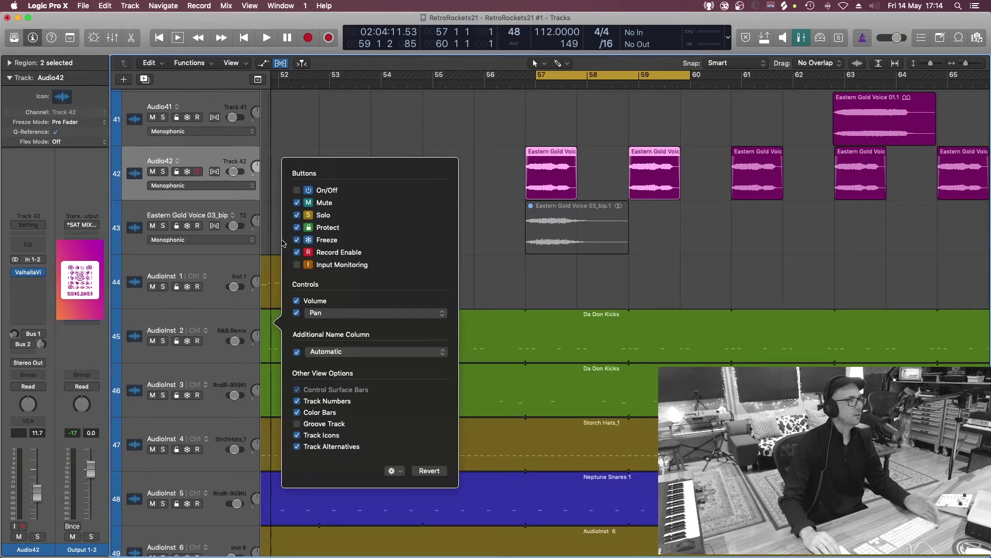
{"action": "left_click", "coordinate": [305, 138]}
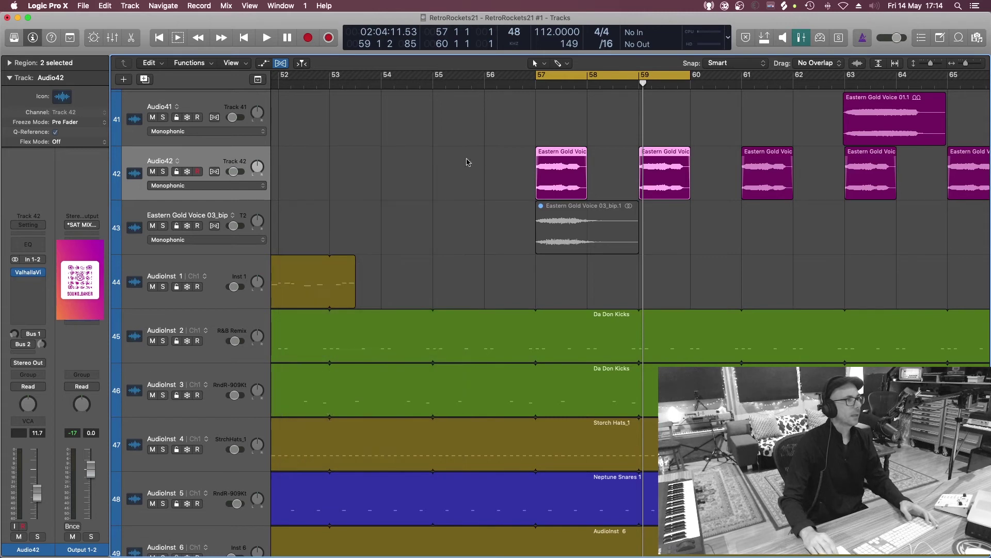
- Select all eight vocal regions on Audio42 and freeze the track
{"action": "left_click", "coordinate": [482, 159]}
{"action": "key", "text": "super+Up"}
{"action": "key", "text": "super+Left"}
{"action": "key", "text": "super+Left"}
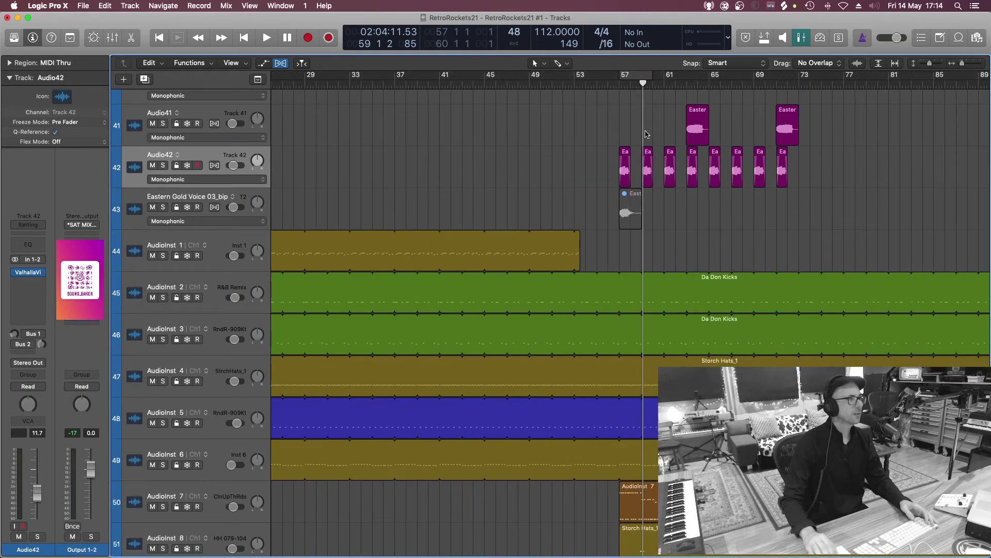
{"action": "left_click_drag", "start_coordinate": [537, 161], "coordinate": [842, 178]}
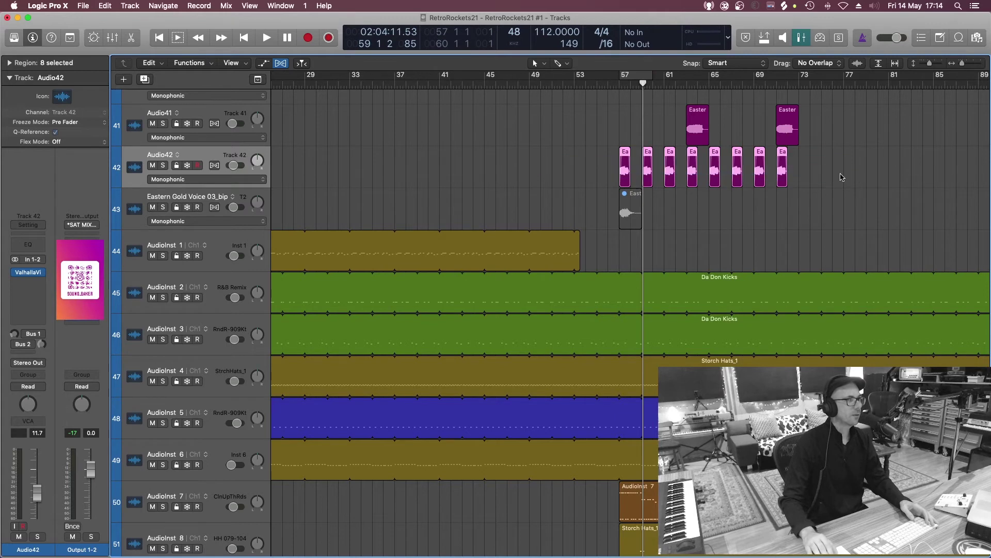
{"action": "left_click", "coordinate": [188, 165]}
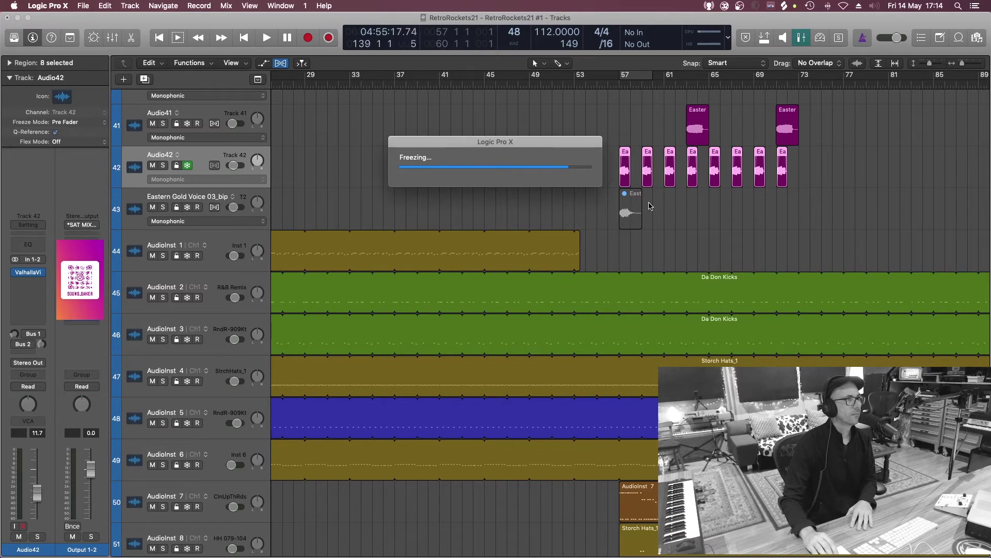
- Solo the bar 57 region on frozen Audio42, play it from bar 56 to check the reverb tail, and turn solo off
{"action": "key", "text": "super+Left"}
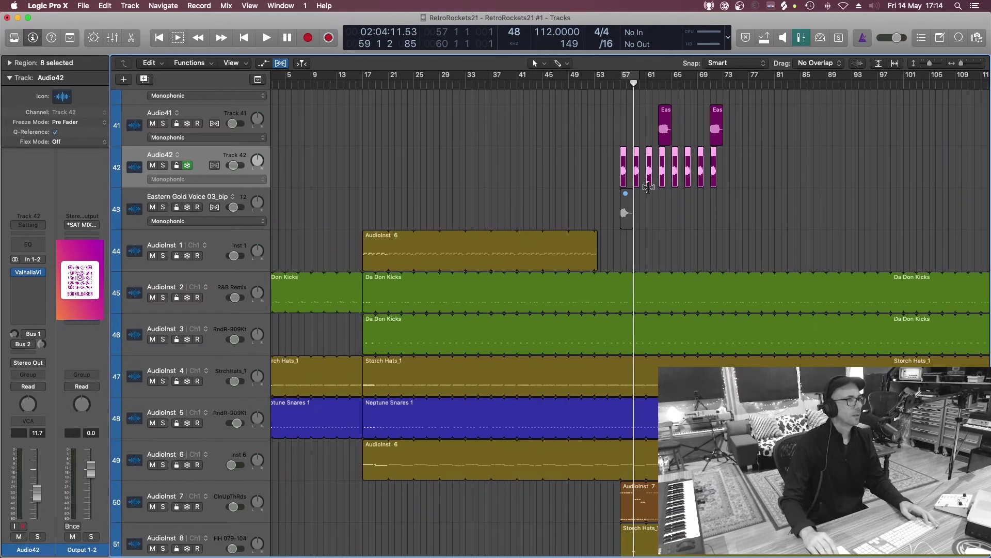
{"action": "key", "text": "super+Down"}
{"action": "key", "text": "super+Down"}
{"action": "key", "text": "super+Right"}
{"action": "key", "text": "super+Right"}
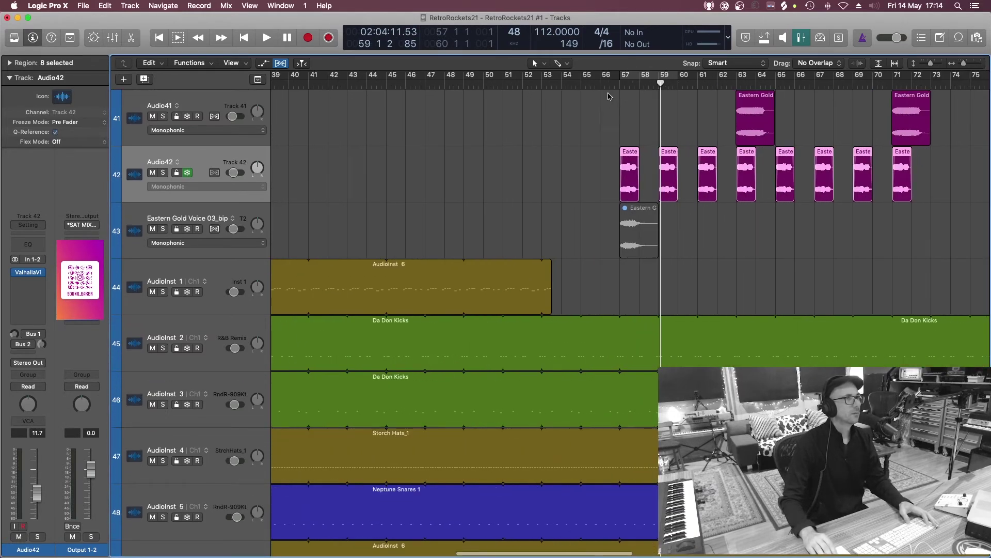
{"action": "left_click", "coordinate": [610, 77]}
{"action": "left_click", "coordinate": [629, 171]}
{"action": "key", "text": "ctrl+s"}
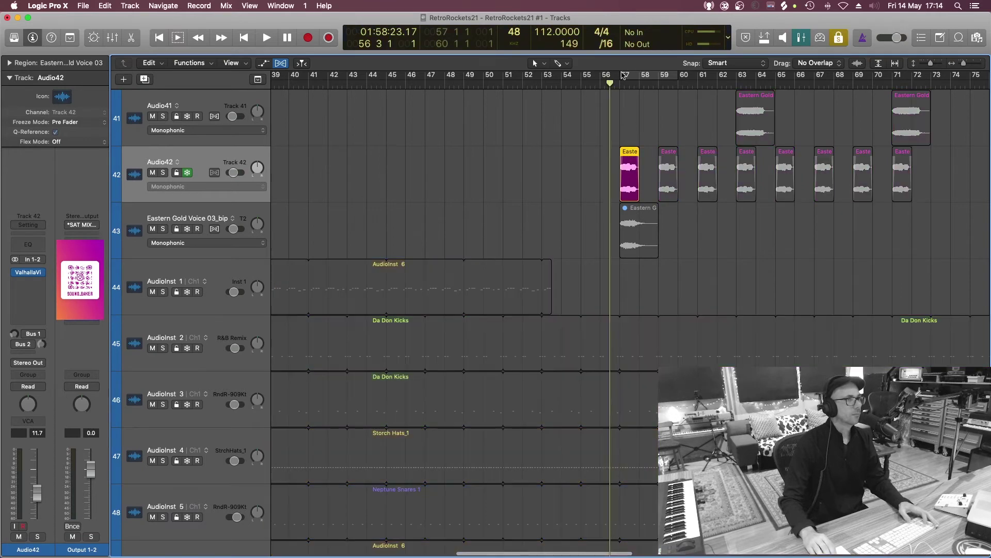
{"action": "key", "text": "space"}
{"action": "key", "text": "super+Right"}
{"action": "key", "text": "super+Right"}
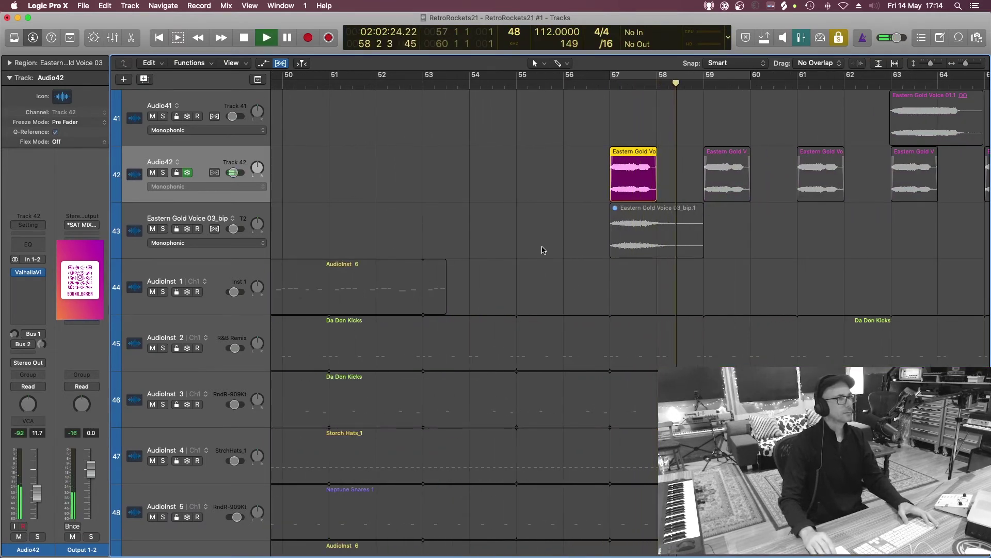
{"action": "key", "text": "space"}
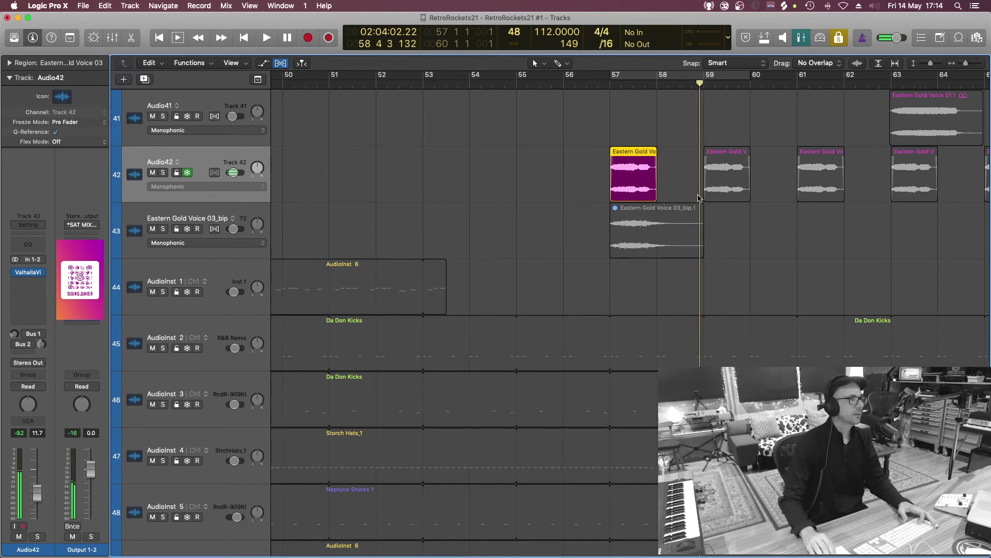
{"action": "key", "text": "ctrl+s"}
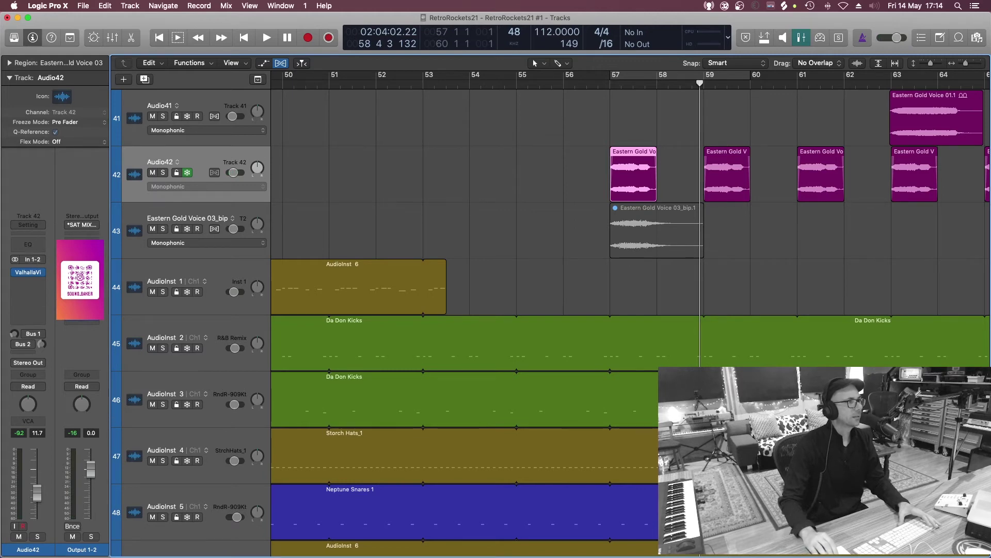
{"action": "mouse_move", "coordinate": [37, 278]}
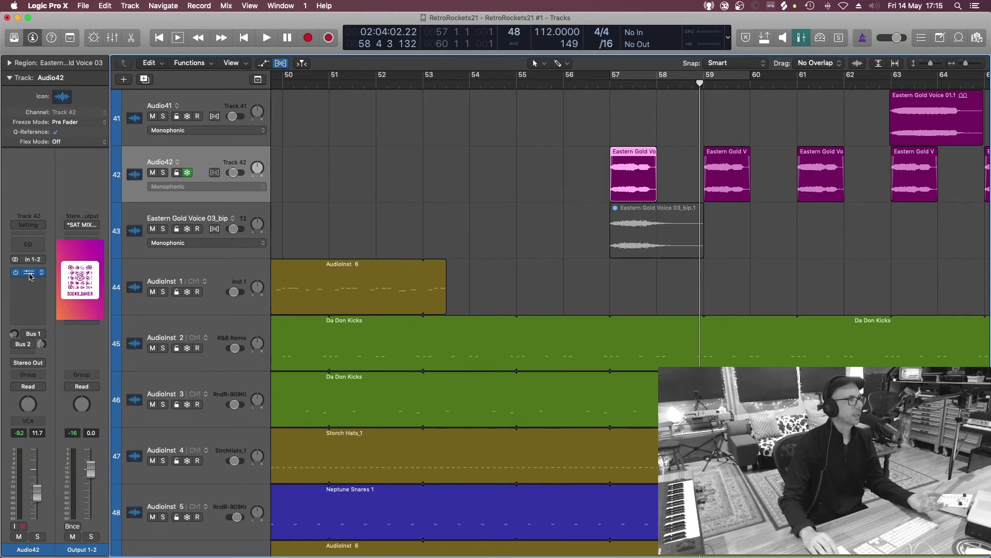
- Unfreeze Audio42 and insert a Channel EQ after the reverb with its low-cut band enabled
{"action": "left_click", "coordinate": [187, 173]}
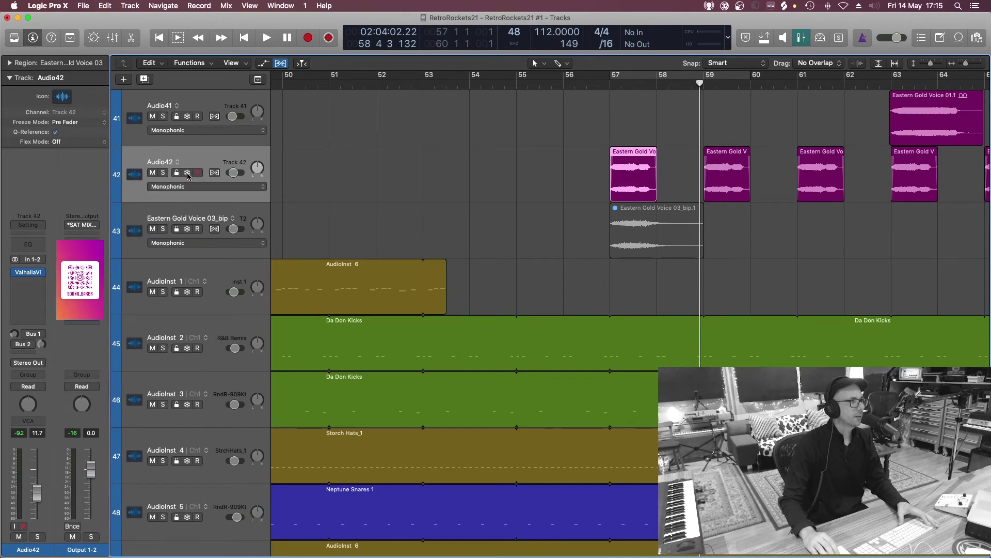
{"action": "left_click", "coordinate": [43, 283]}
{"action": "left_click", "coordinate": [32, 309]}
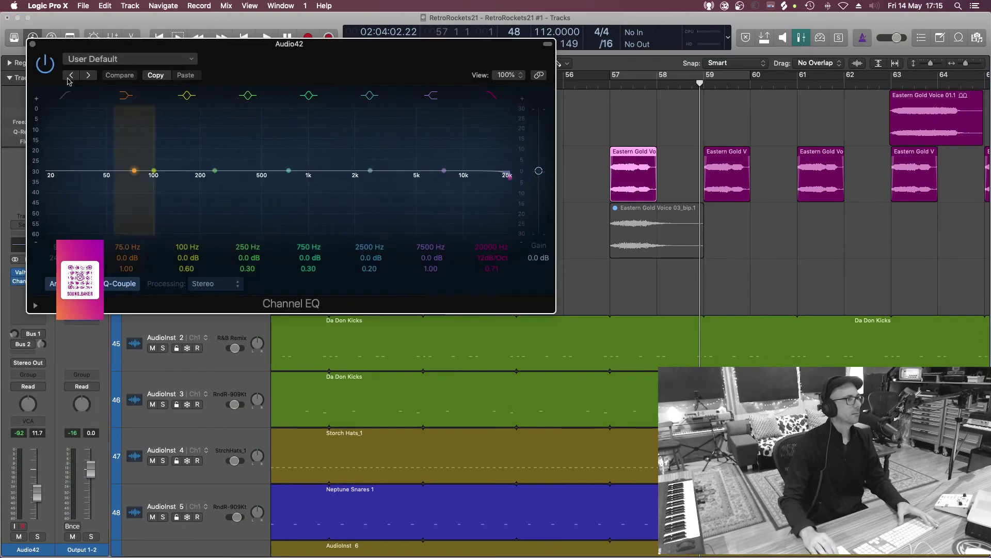
{"action": "left_click", "coordinate": [65, 96]}
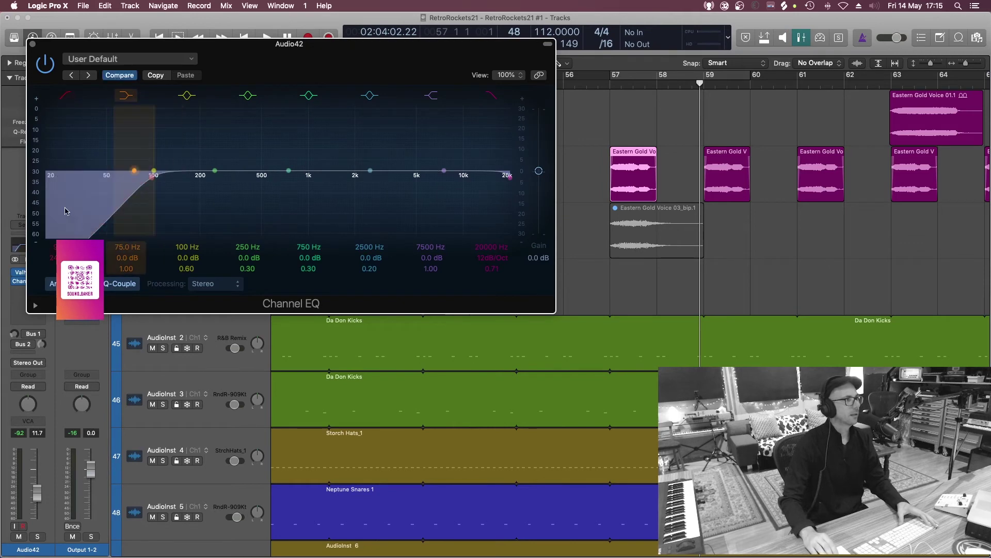
{"action": "left_click", "coordinate": [32, 44]}
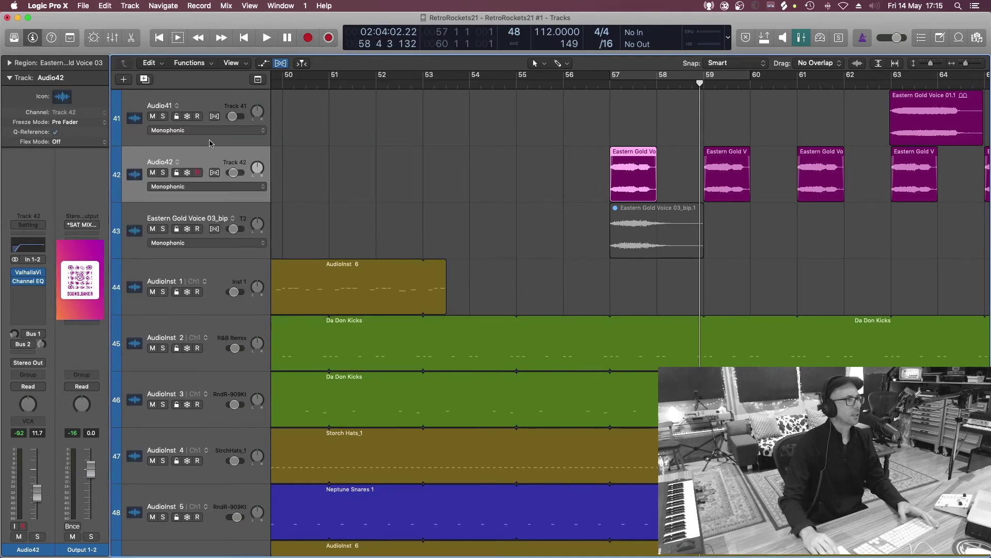
- Select all eight vocal regions on Audio42
{"action": "left_click", "coordinate": [319, 194], "text": "ctrl+alt"}
{"action": "key", "text": "super+Left"}
{"action": "key", "text": "super+Left"}
{"action": "key", "text": "super+Left"}
{"action": "key", "text": "super+Left"}
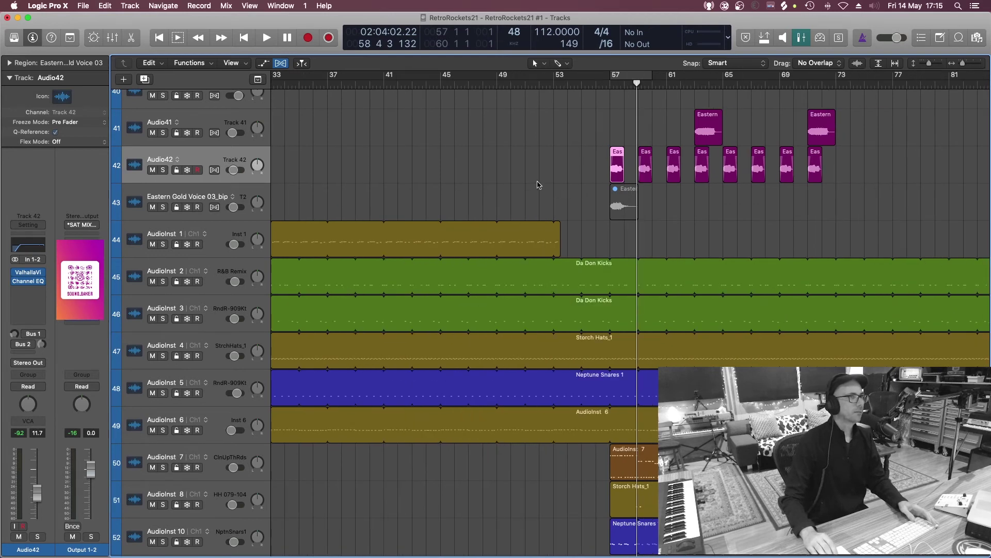
{"action": "left_click_drag", "start_coordinate": [540, 183], "coordinate": [867, 173]}
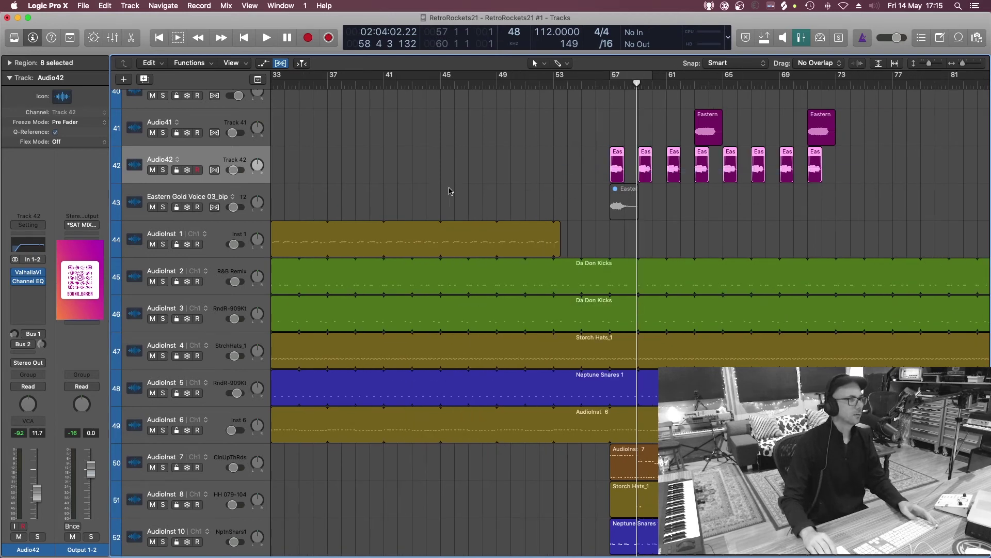
{"action": "scroll", "coordinate": [449, 191], "scroll_direction": "up", "scroll_amount": 5}
{"action": "scroll", "coordinate": [493, 223], "scroll_direction": "down", "scroll_amount": 5}
{"action": "scroll", "coordinate": [493, 227], "scroll_direction": "up", "scroll_amount": 10}
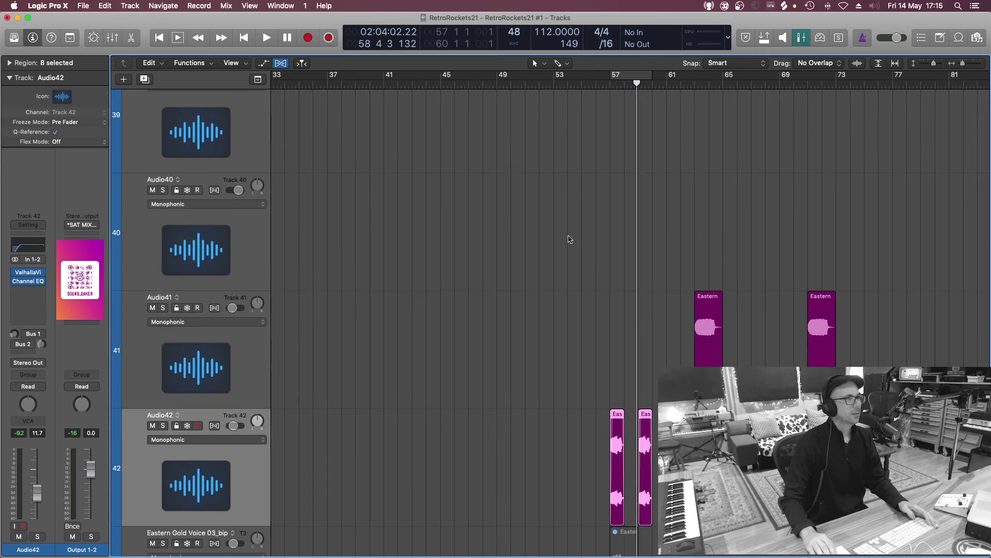
{"action": "scroll", "coordinate": [469, 299], "scroll_direction": "down", "scroll_amount": 3}
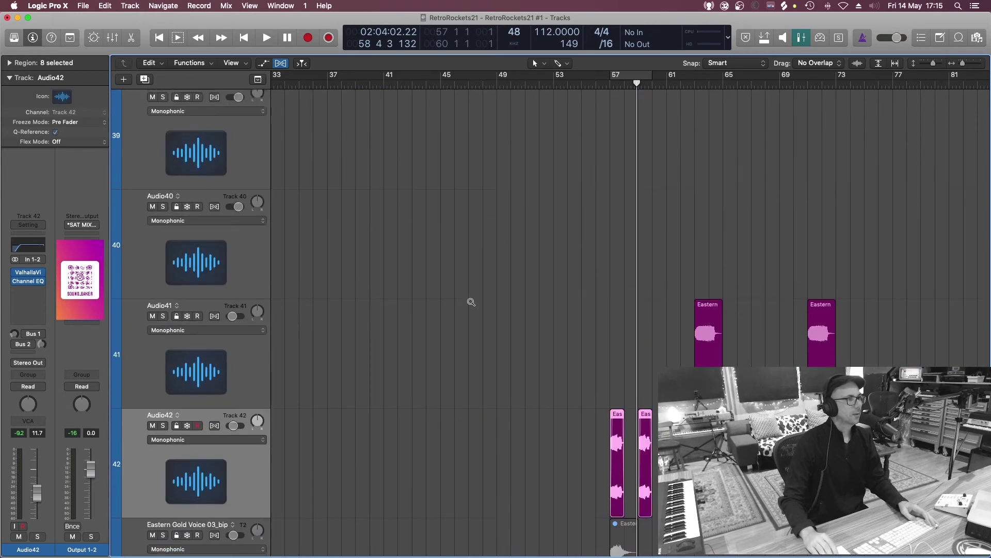
- Bypass the reverb and Channel EQ inserts on Audio42, and copy the ValhallaVintageVerb settings
{"action": "left_click", "coordinate": [16, 273]}
{"action": "left_click", "coordinate": [29, 274]}
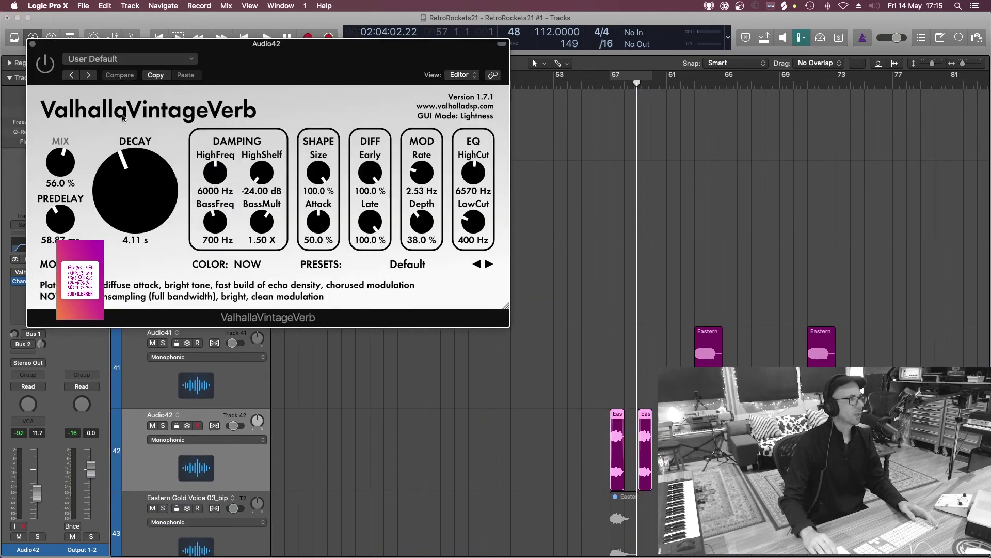
{"action": "left_click", "coordinate": [150, 77]}
{"action": "left_click", "coordinate": [33, 46]}
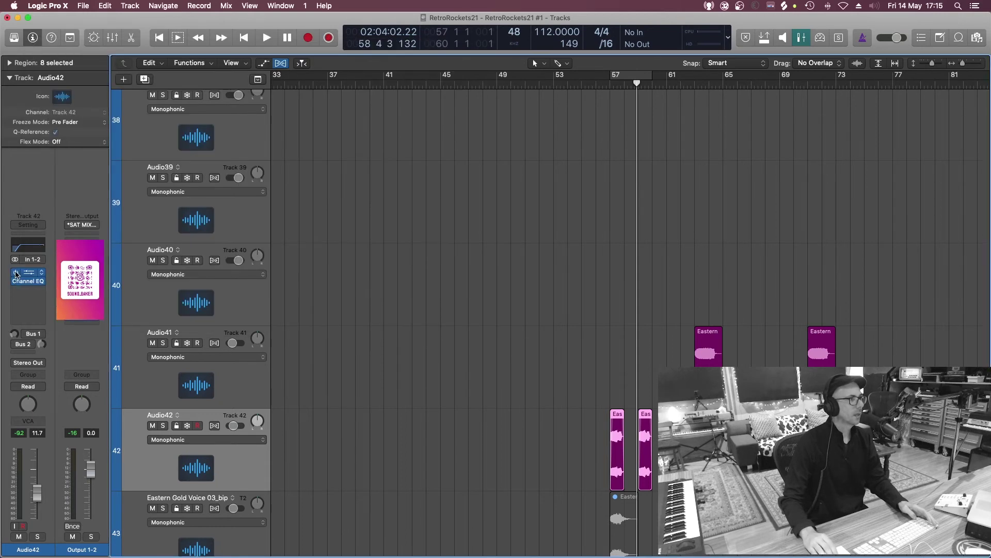
- Open only the bar 57 vocal region of Audio42 in the audio editor and bring up Selection-Based Processing for it
{"action": "left_click", "coordinate": [595, 470]}
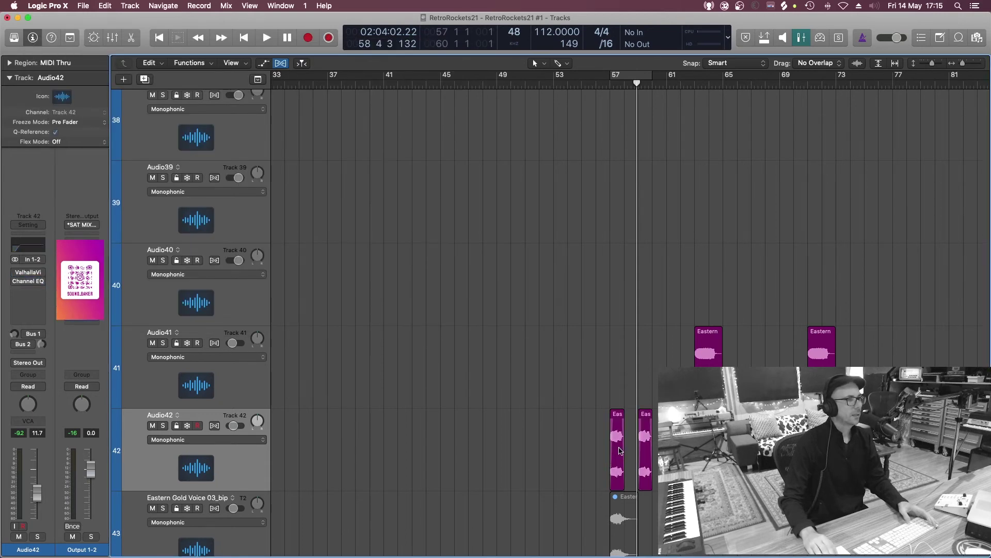
{"action": "double_click", "coordinate": [620, 451]}
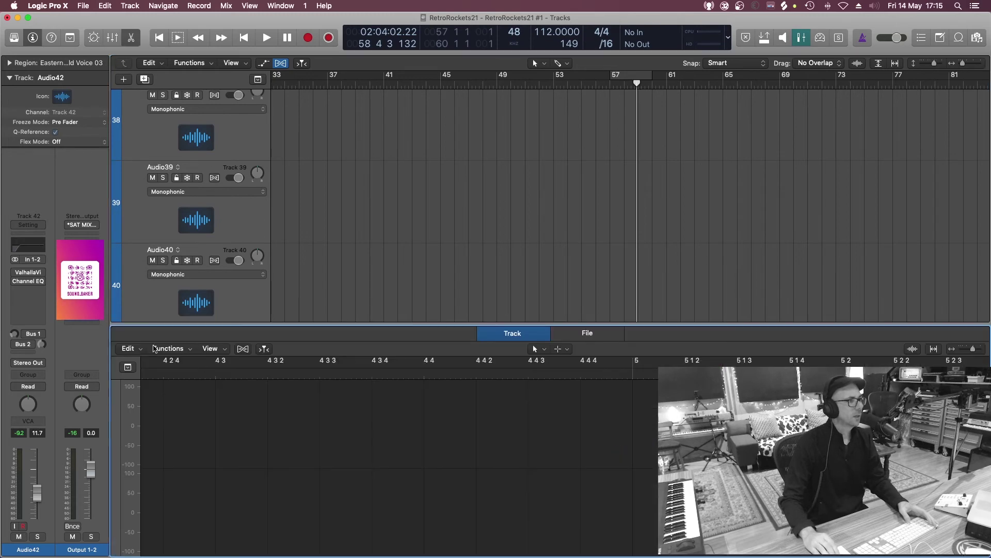
{"action": "left_click", "coordinate": [164, 349]}
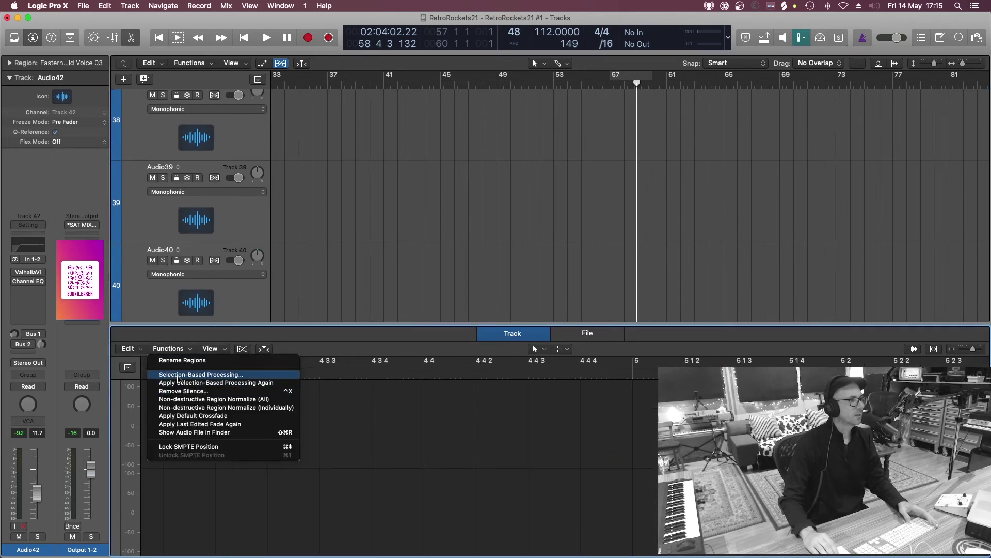
{"action": "left_click", "coordinate": [201, 374]}
{"action": "left_click", "coordinate": [575, 209], "text": "ctrl+alt"}
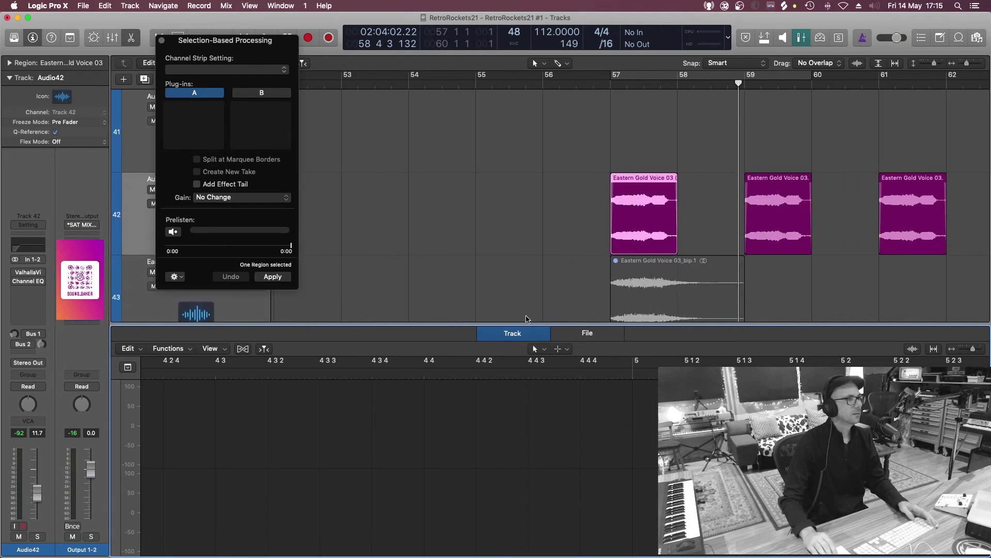
{"action": "left_click", "coordinate": [630, 200]}
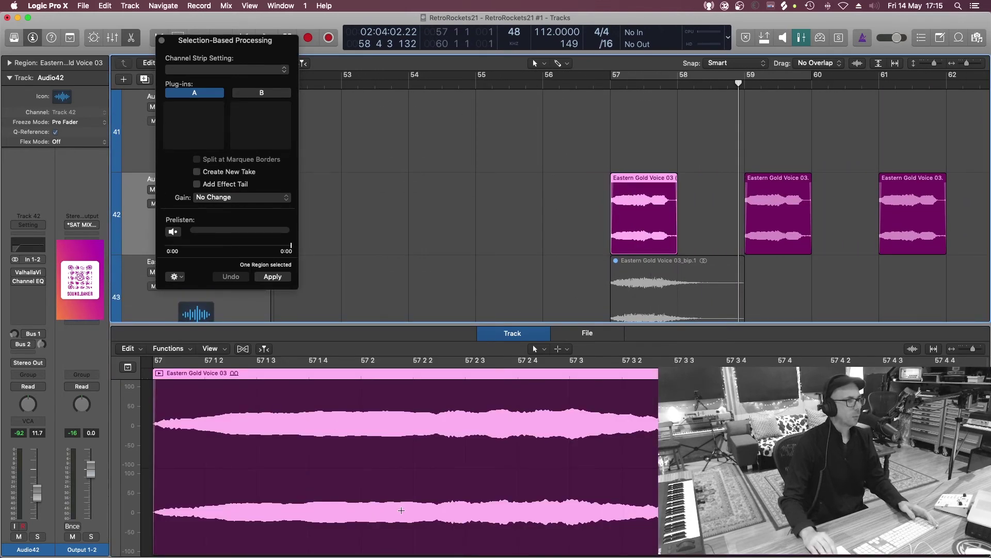
- Load ValhallaVintageVerb into plug-in set A of Selection-Based Processing and paste the copied reverb settings into it
{"action": "left_click", "coordinate": [219, 110]}
{"action": "mouse_move", "coordinate": [233, 133]}
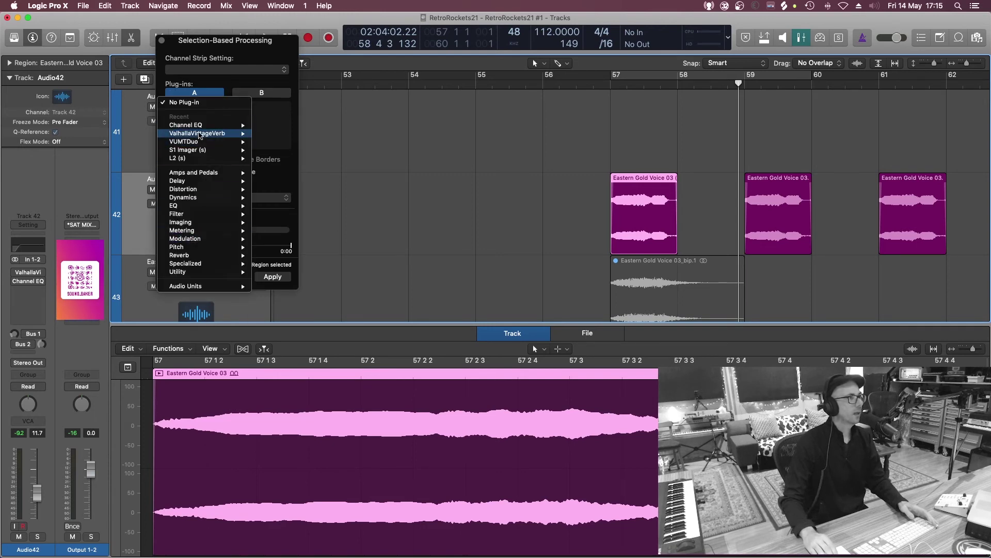
{"action": "left_click", "coordinate": [283, 138]}
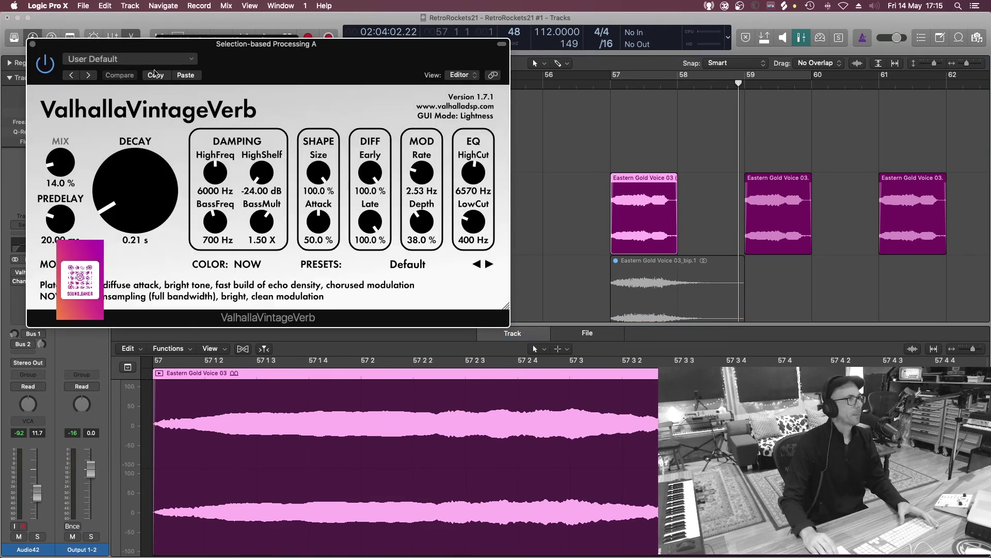
{"action": "left_click_drag", "start_coordinate": [184, 46], "coordinate": [692, 148]}
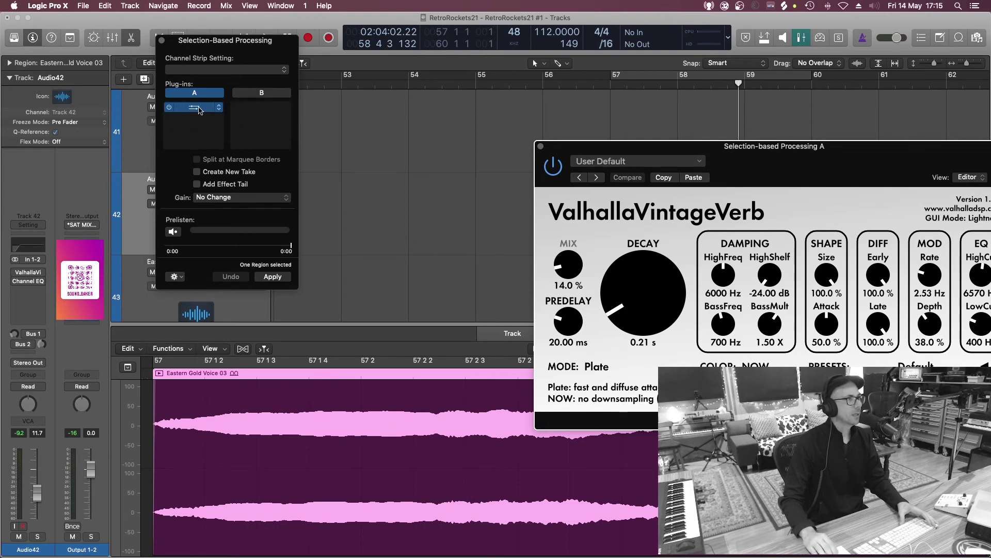
{"action": "left_click", "coordinate": [271, 96]}
{"action": "left_click", "coordinate": [188, 94]}
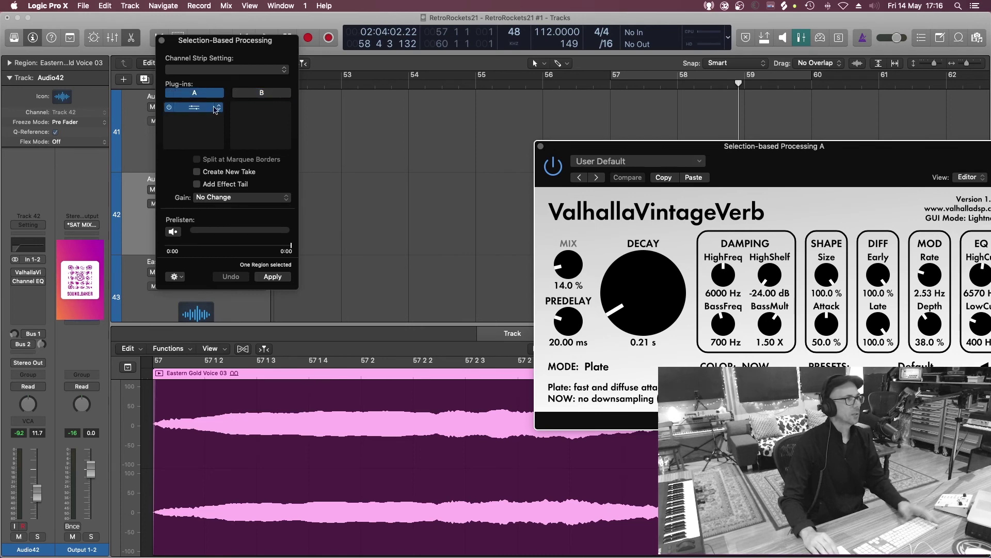
{"action": "left_click", "coordinate": [693, 177]}
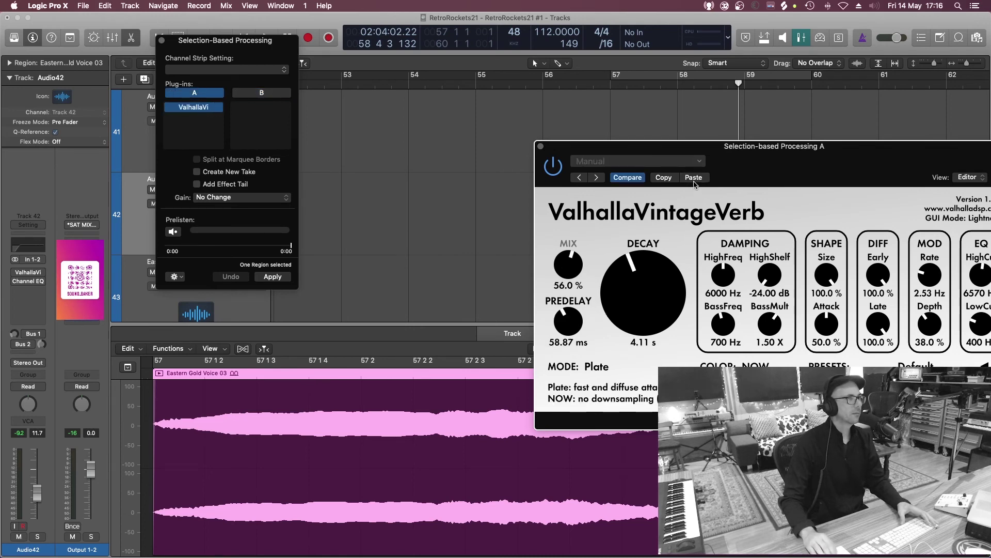
{"action": "left_click_drag", "start_coordinate": [623, 154], "coordinate": [417, 172]}
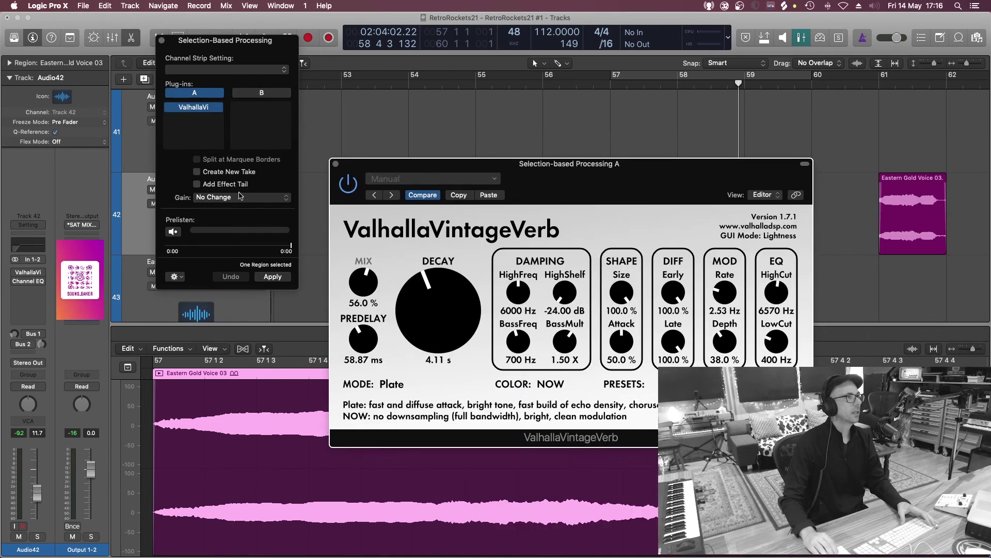
- Prelisten to the bar 57 region through the ValhallaVintageVerb processing
{"action": "left_click", "coordinate": [173, 231]}
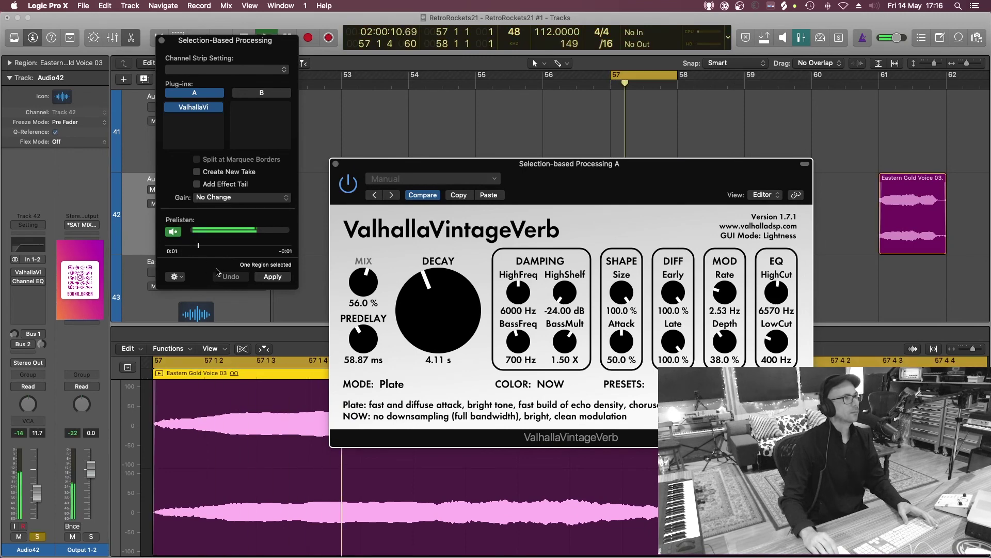
{"action": "left_click_drag", "start_coordinate": [427, 165], "coordinate": [518, 268]}
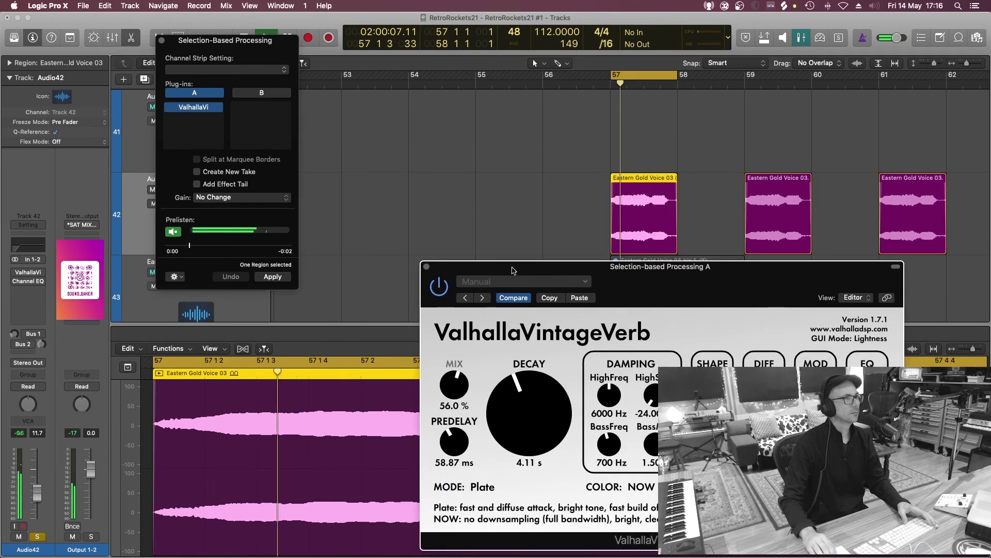
{"action": "left_click", "coordinate": [272, 277]}
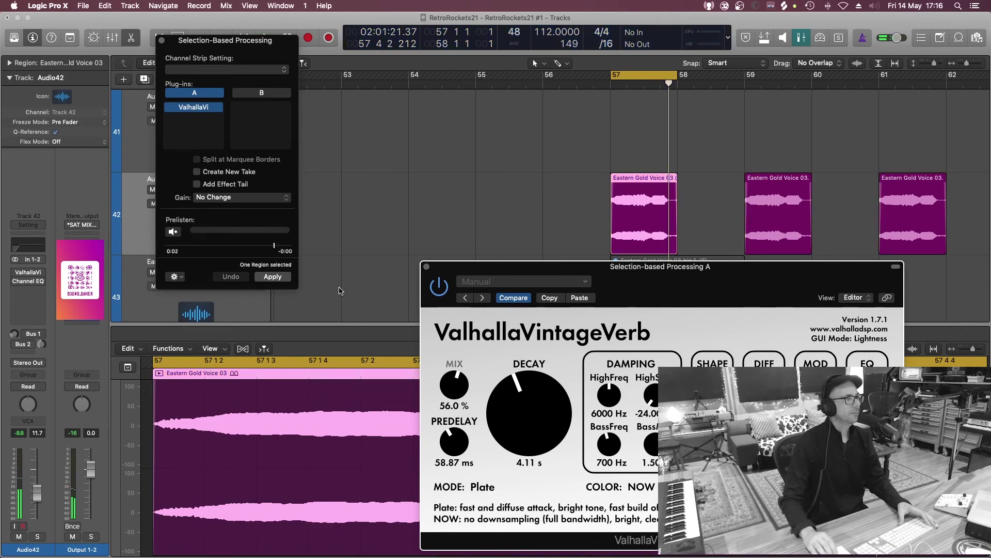
- Enable Add Effect Tail and apply the reverb processing to the bar 57 region on Audio42
{"action": "left_click", "coordinate": [678, 243]}
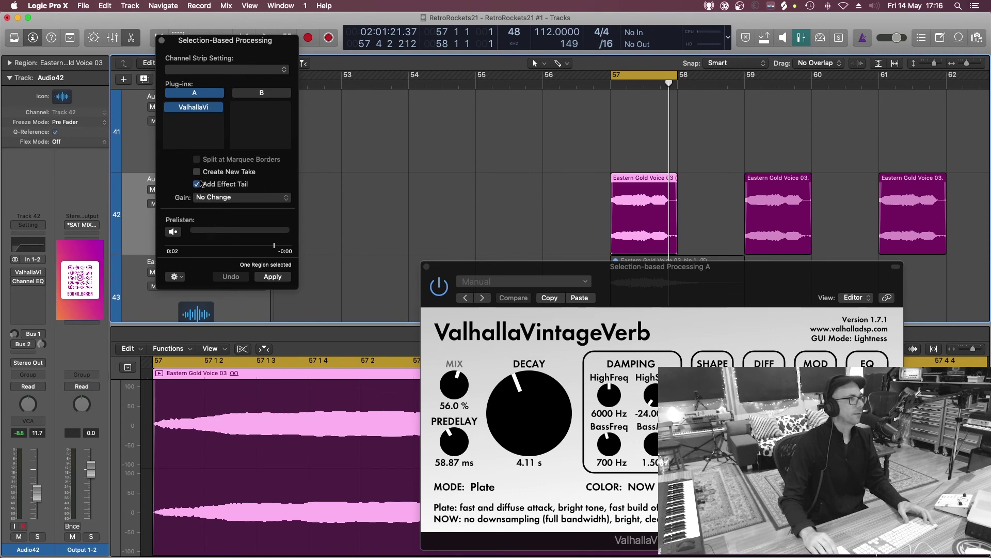
{"action": "left_click", "coordinate": [274, 277]}
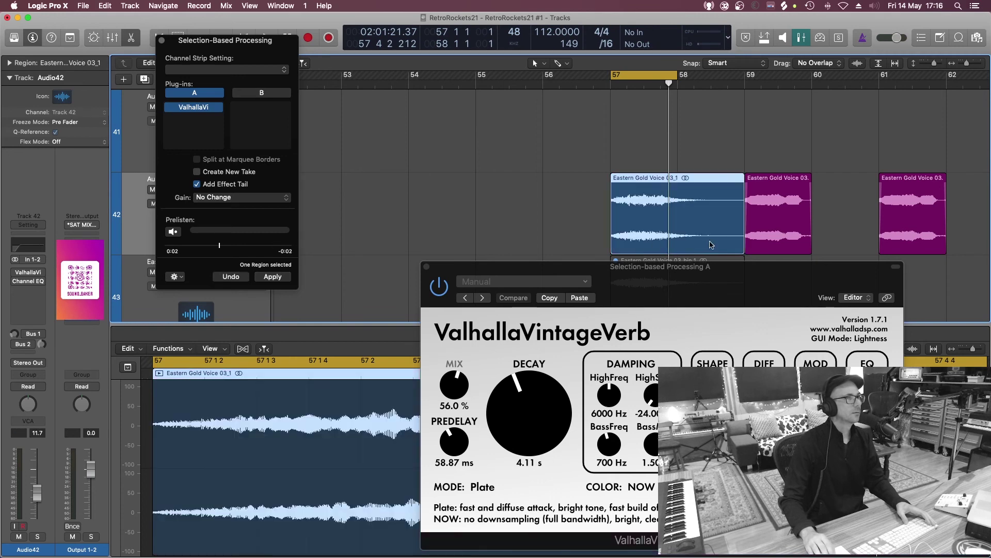
- Examine the processed region's reverb tail where it meets the bar 59 region, and close Selection-Based Processing
{"action": "scroll", "coordinate": [716, 241], "scroll_direction": "down", "scroll_amount": 2}
{"action": "left_click_drag", "start_coordinate": [704, 265], "coordinate": [704, 319]}
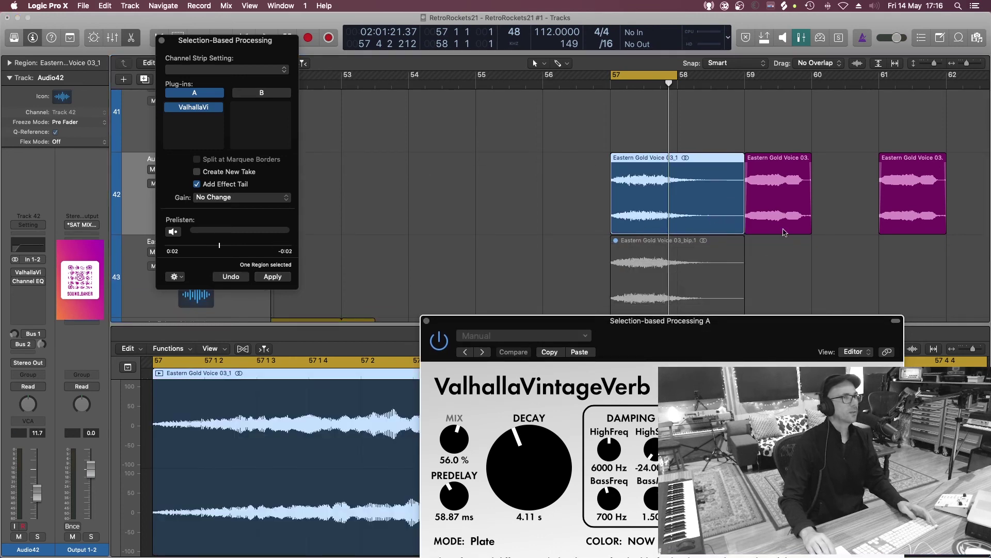
{"action": "key", "text": "super+Right"}
{"action": "key", "text": "super+Right"}
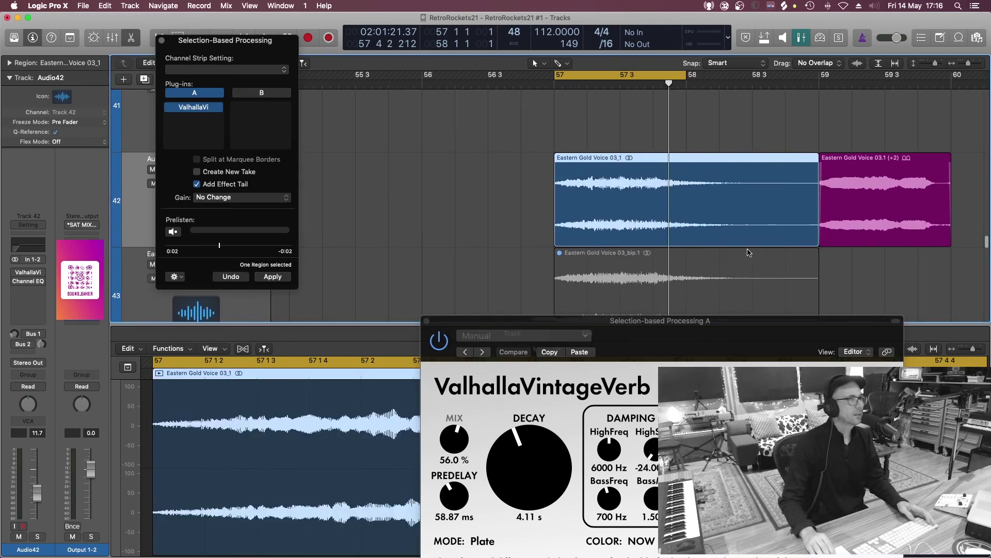
{"action": "scroll", "coordinate": [753, 249], "scroll_direction": "down", "scroll_amount": 2}
{"action": "left_click", "coordinate": [828, 132]}
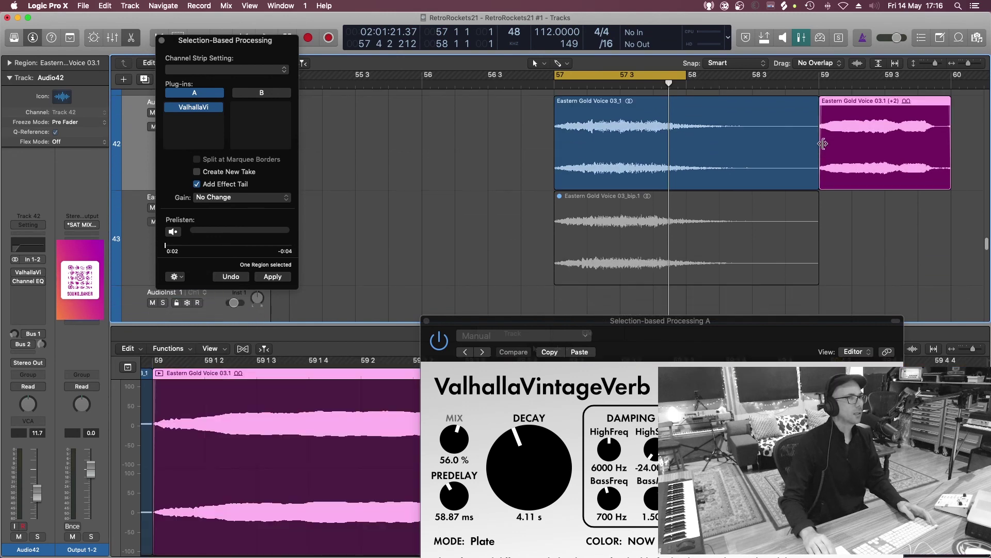
{"action": "left_click", "coordinate": [808, 170]}
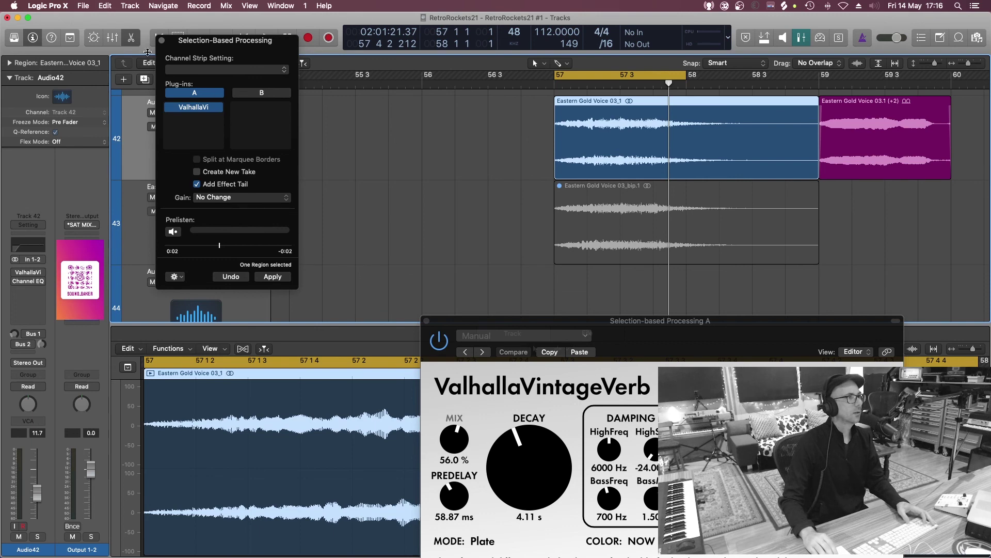
{"action": "left_click", "coordinate": [162, 41]}
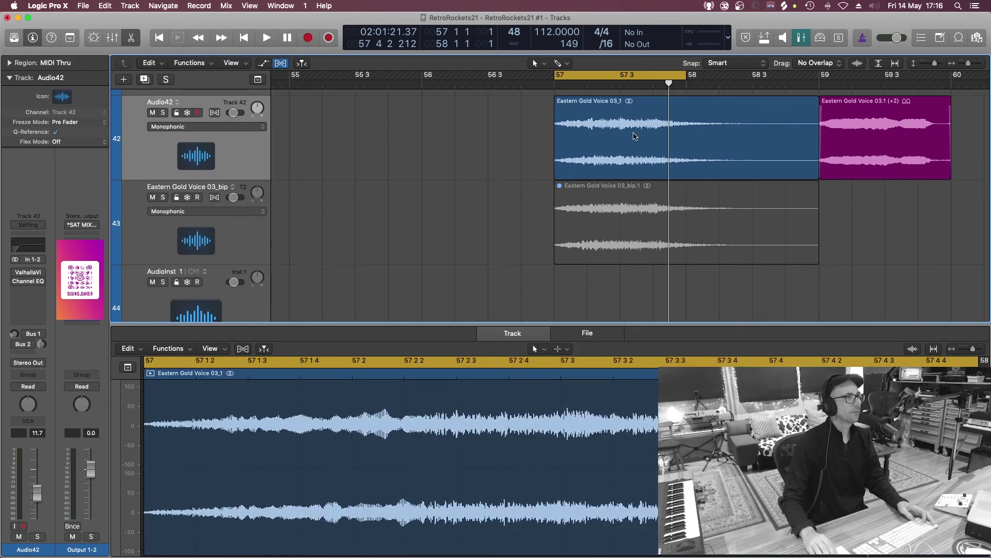
- Play the processed Audio42 region in solo, and unmute the bounced region on track 43 to compare it in solo
{"action": "key", "text": "ctrl+s"}
{"action": "key", "text": "space"}
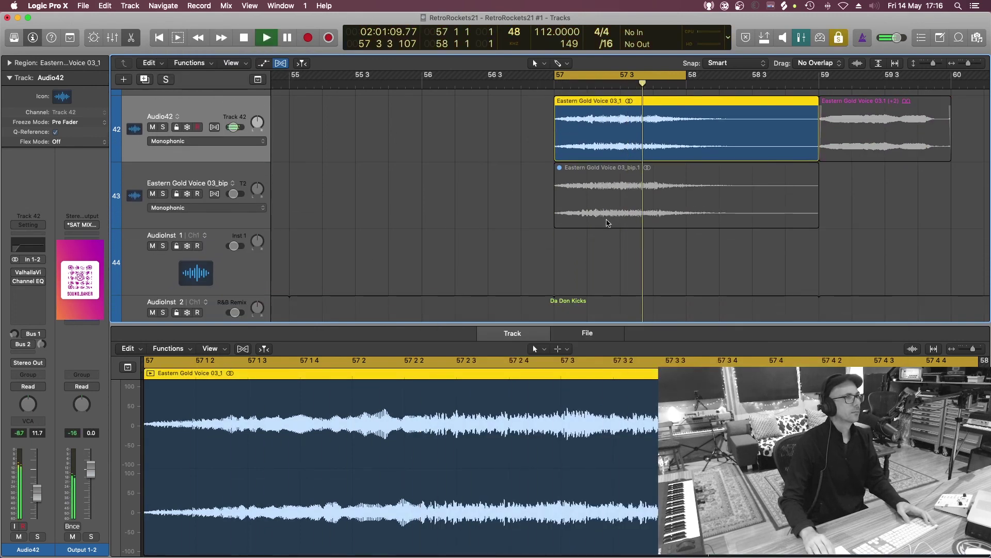
{"action": "left_click", "coordinate": [607, 208]}
{"action": "key", "text": "ctrl+s"}
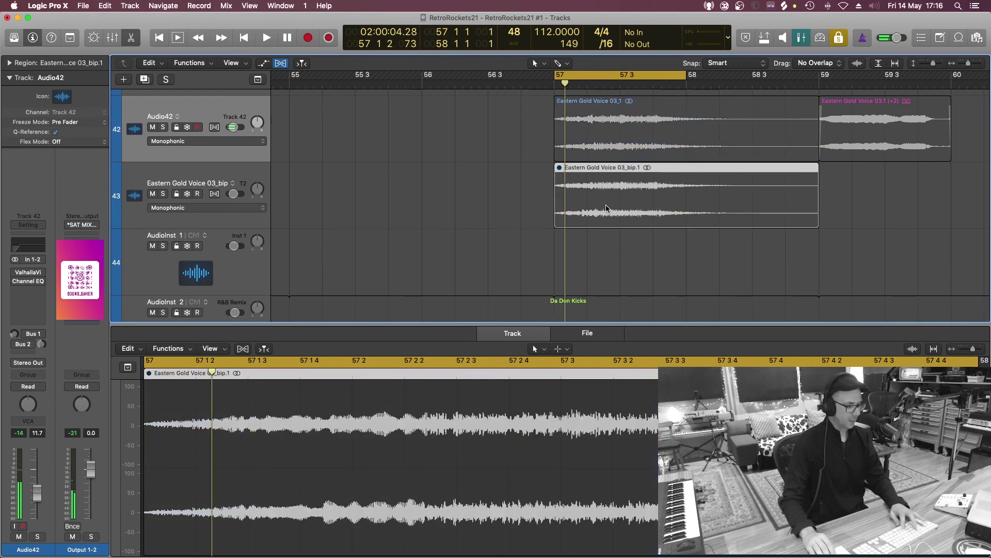
{"action": "left_click", "coordinate": [607, 208]}
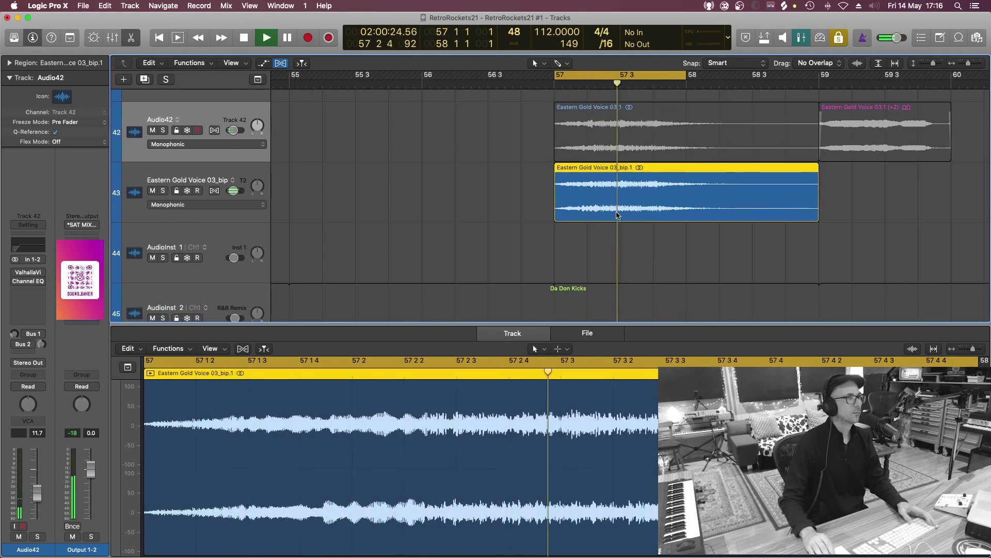
{"action": "key", "text": "space"}
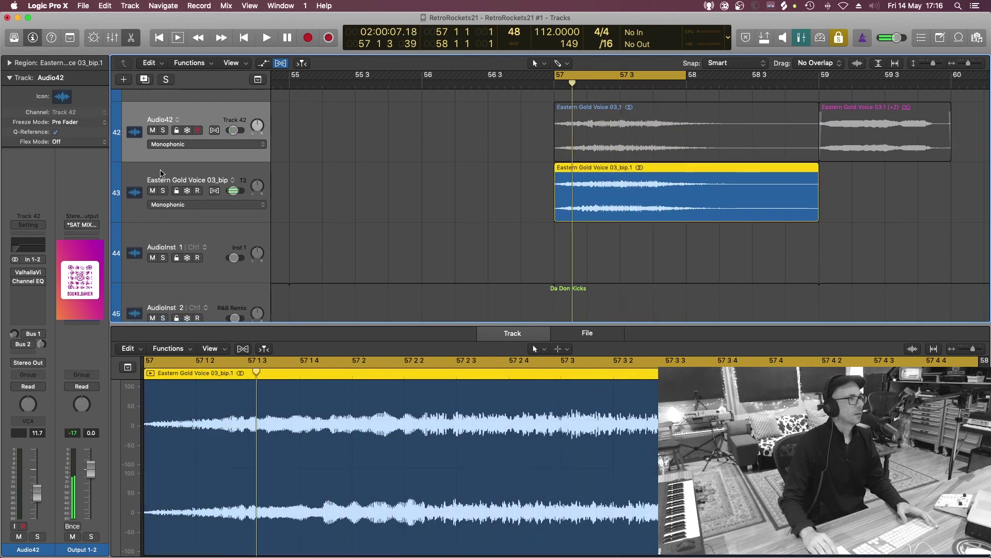
- Turn solo off and select the processed region on Audio42 together with the bounced region on track 43
{"action": "left_click", "coordinate": [161, 172]}
{"action": "left_click_drag", "start_coordinate": [566, 161], "coordinate": [623, 216]}
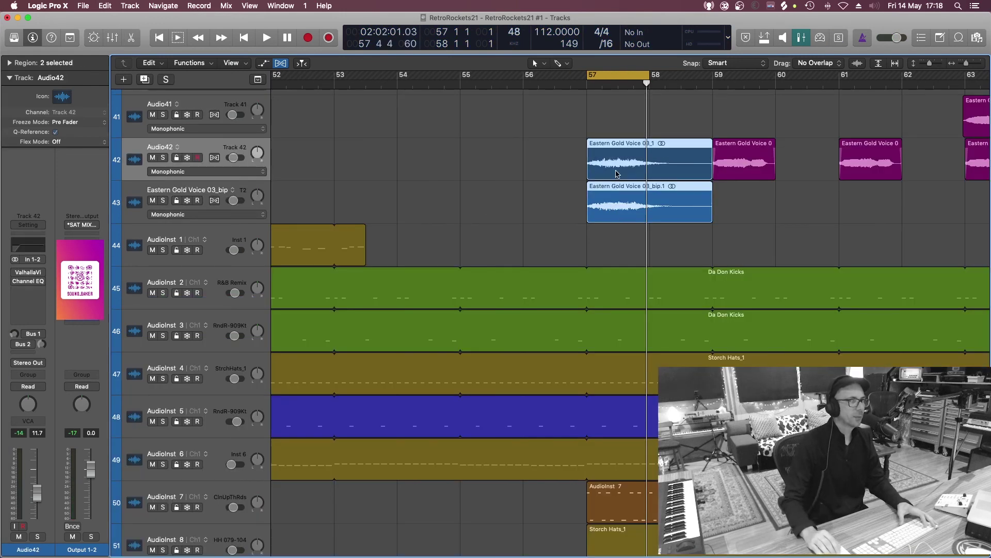